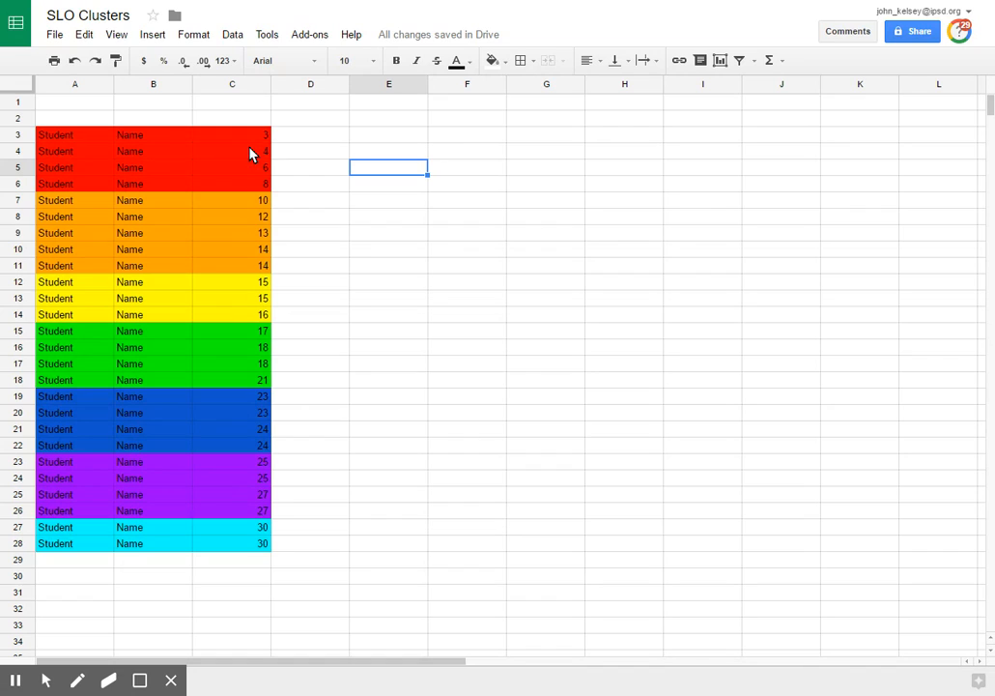
{"action": "left_click", "coordinate": [259, 203]}
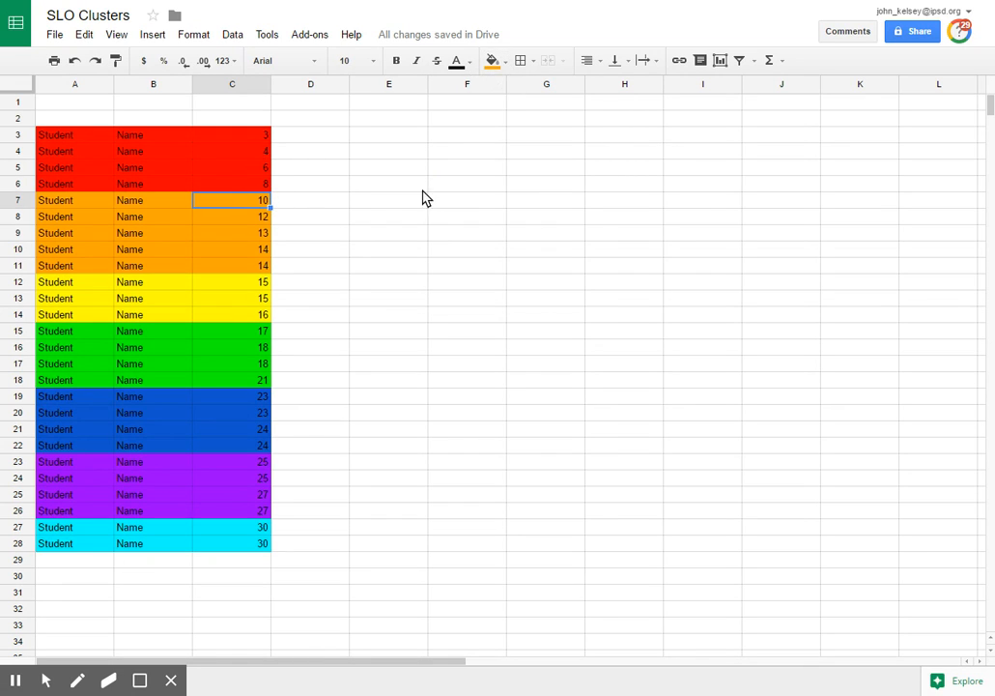
{"action": "left_click", "coordinate": [375, 316]}
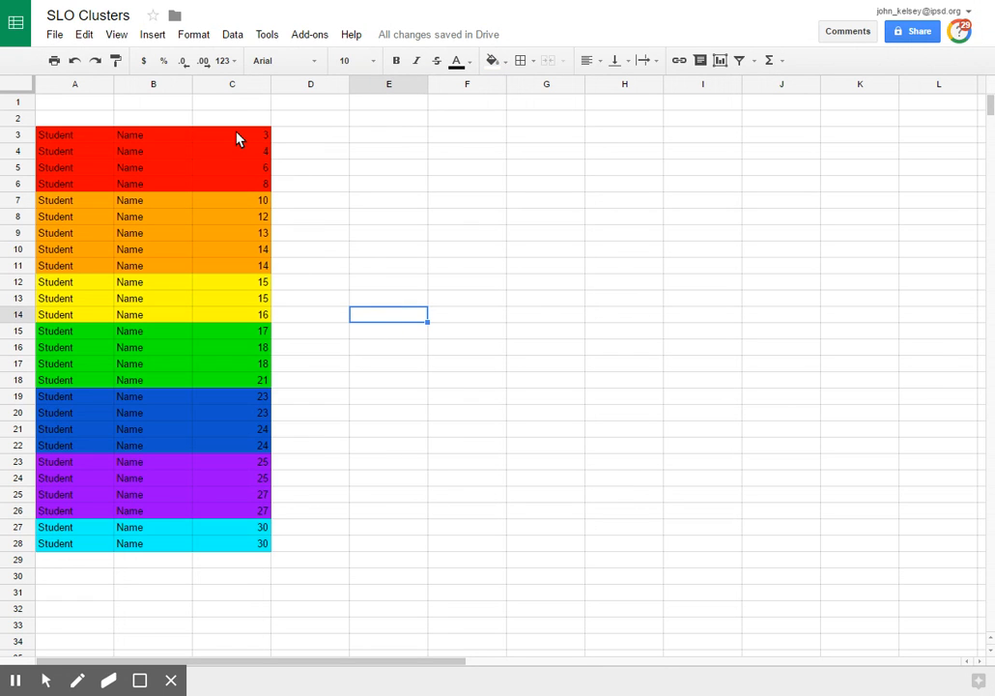
{"action": "left_click_drag", "start_coordinate": [238, 140], "coordinate": [249, 546]}
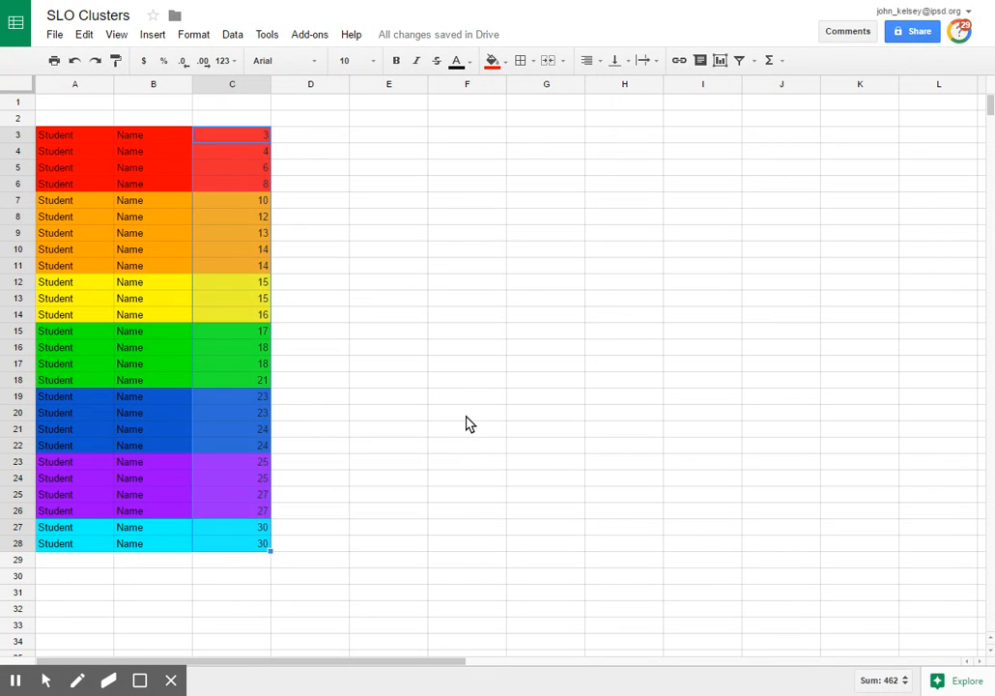
{"action": "left_click", "coordinate": [333, 250]}
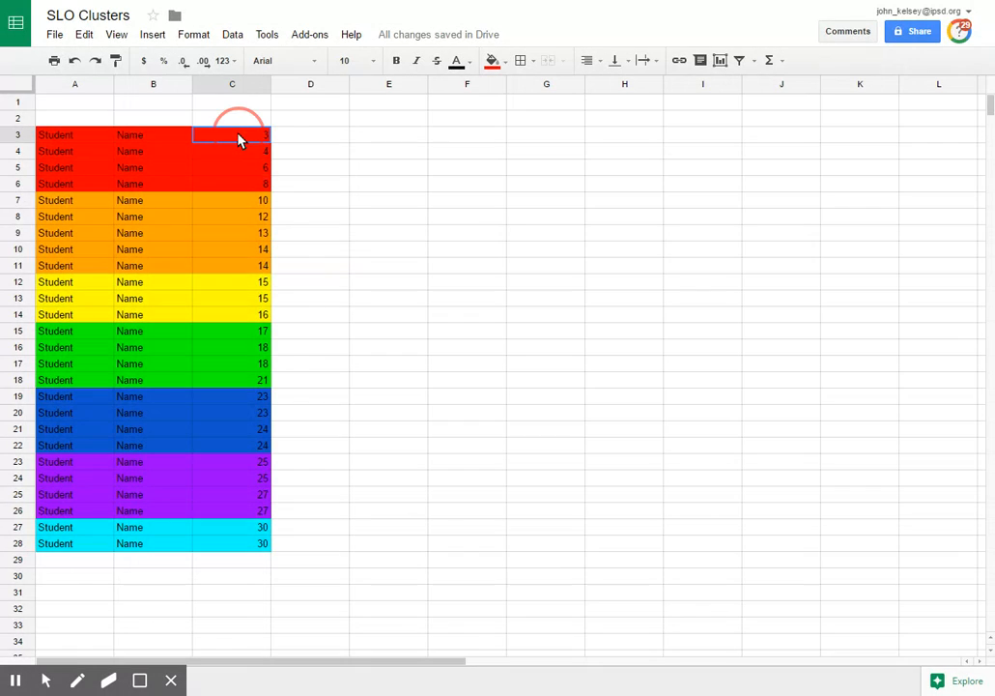
Select the student scores in C3:C28 and start a new chart from that range.
{"action": "left_click_drag", "start_coordinate": [240, 138], "coordinate": [258, 550]}
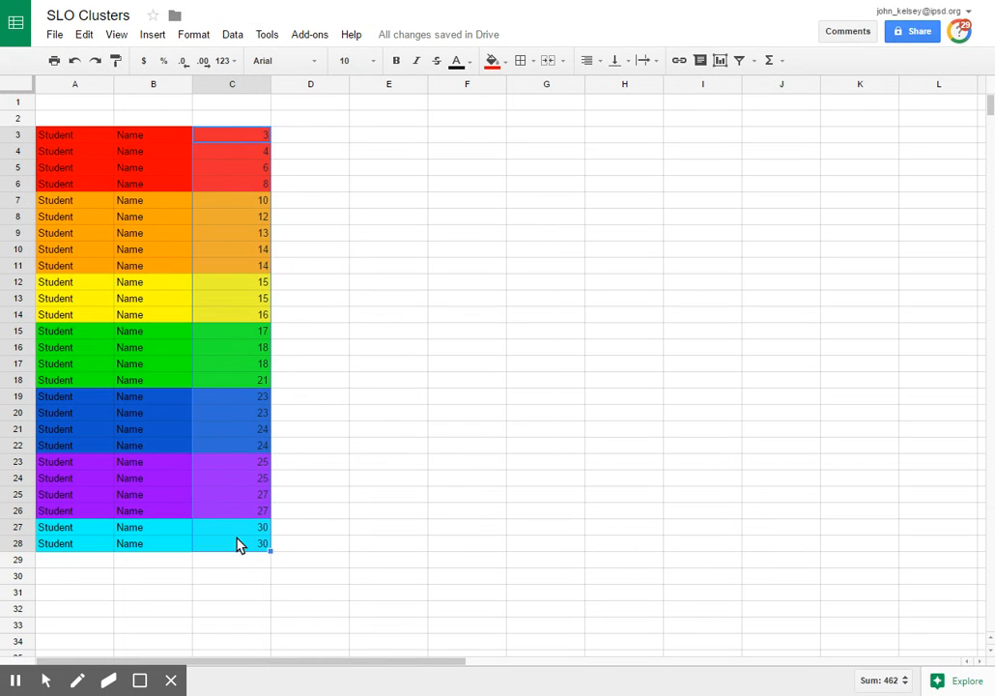
{"action": "left_click", "coordinate": [150, 40]}
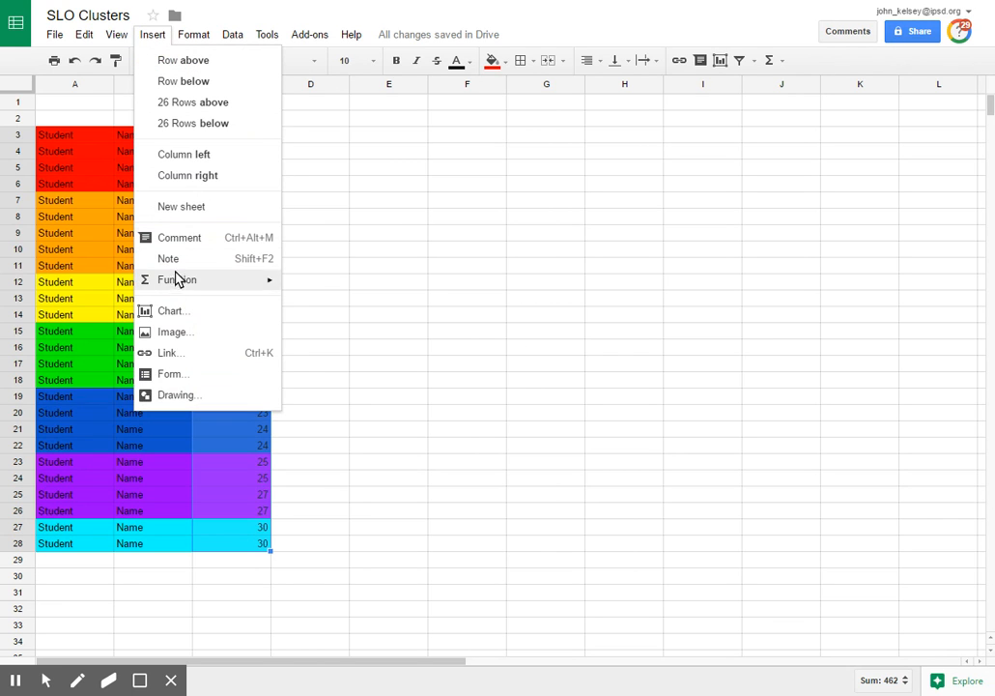
{"action": "left_click", "coordinate": [171, 313]}
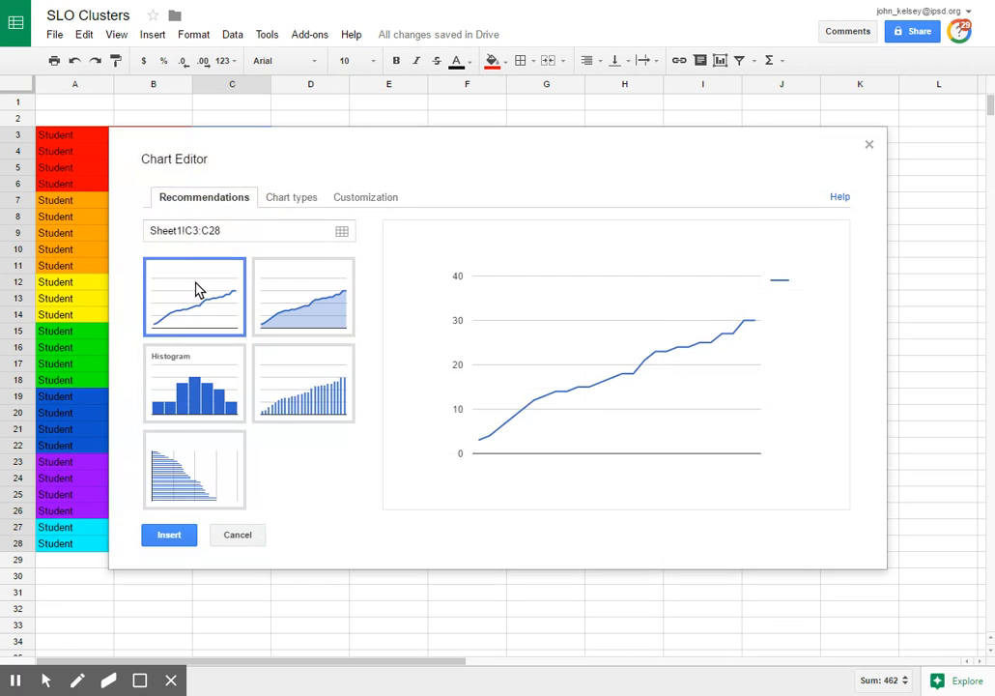
Make the chart a standard column chart and switch its rows and columns so each score is a separate series.
{"action": "left_click", "coordinate": [291, 199]}
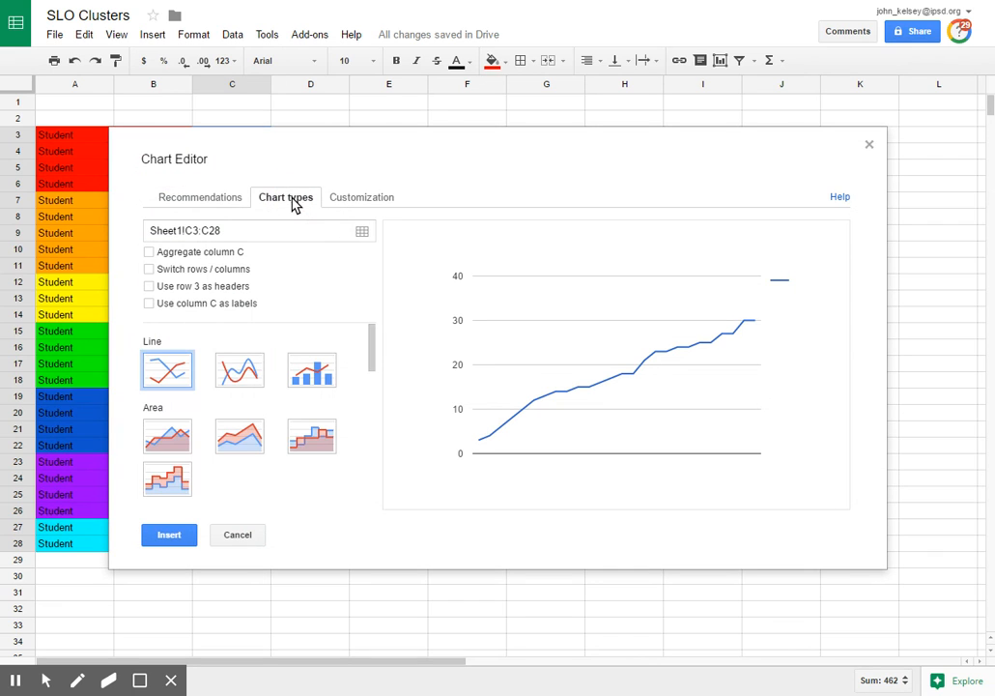
{"action": "left_click_drag", "start_coordinate": [373, 353], "coordinate": [371, 386]}
{"action": "left_click", "coordinate": [176, 422]}
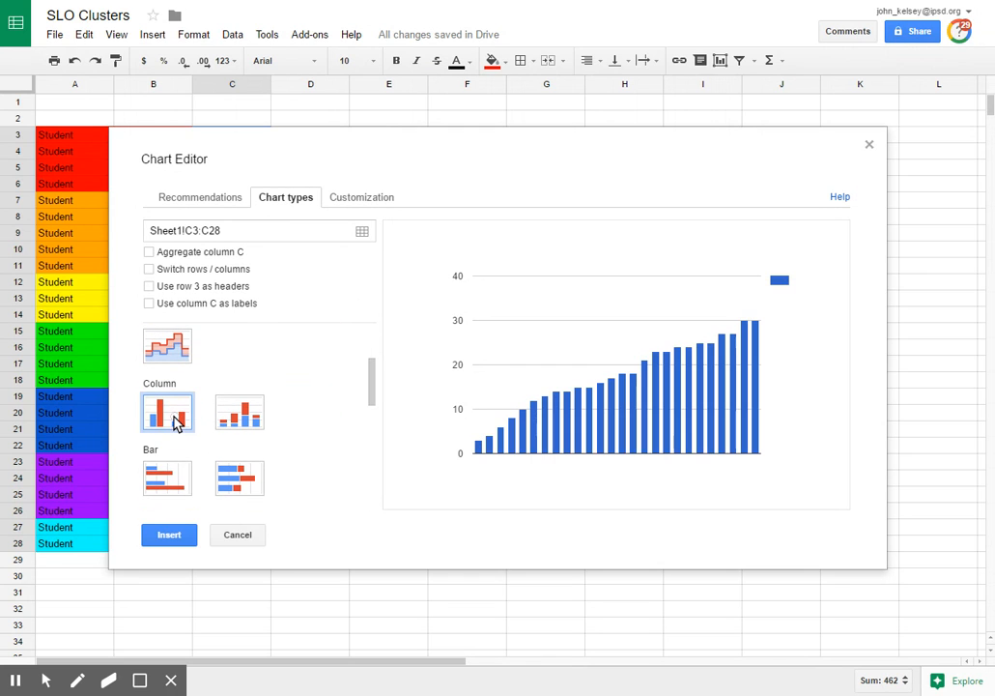
{"action": "left_click_drag", "start_coordinate": [376, 390], "coordinate": [369, 360]}
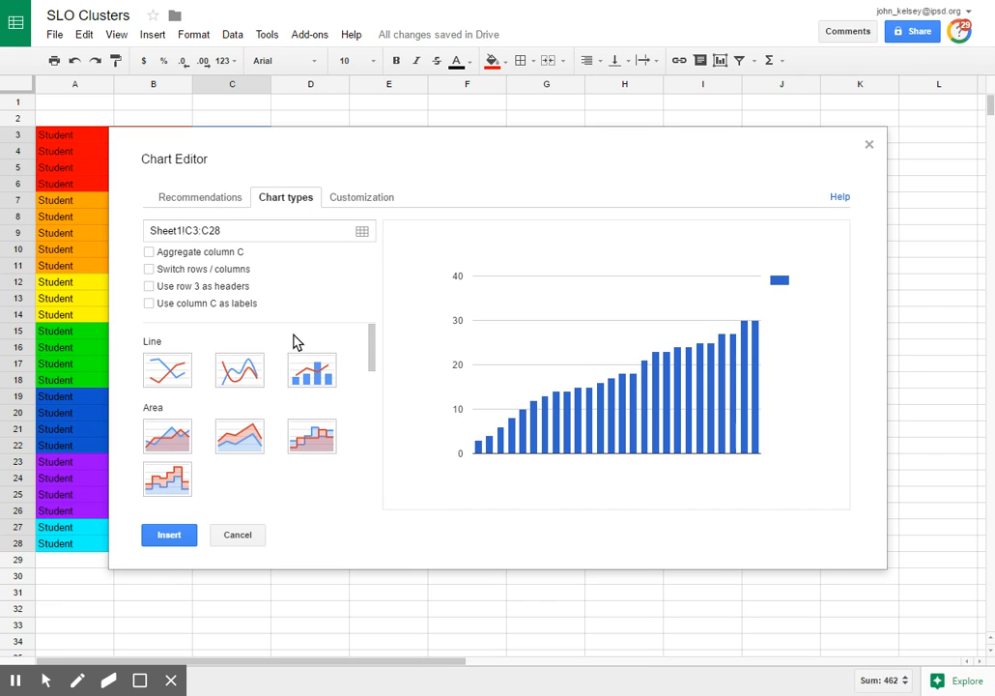
{"action": "left_click", "coordinate": [149, 270]}
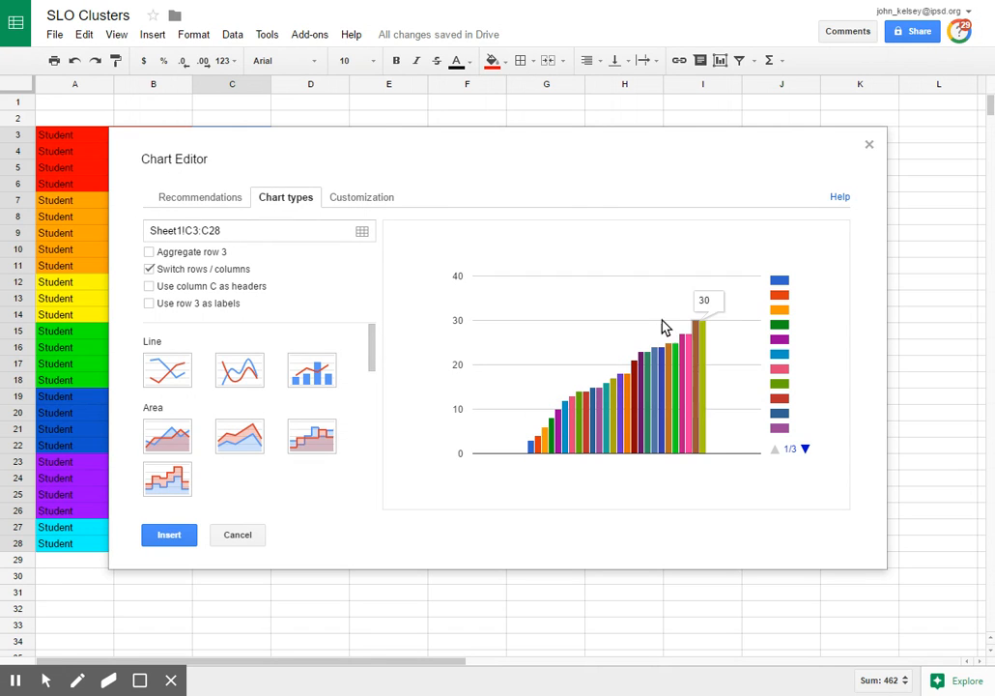
Title the chart "SLO Clusters" and set its legend to None.
{"action": "left_click", "coordinate": [358, 199]}
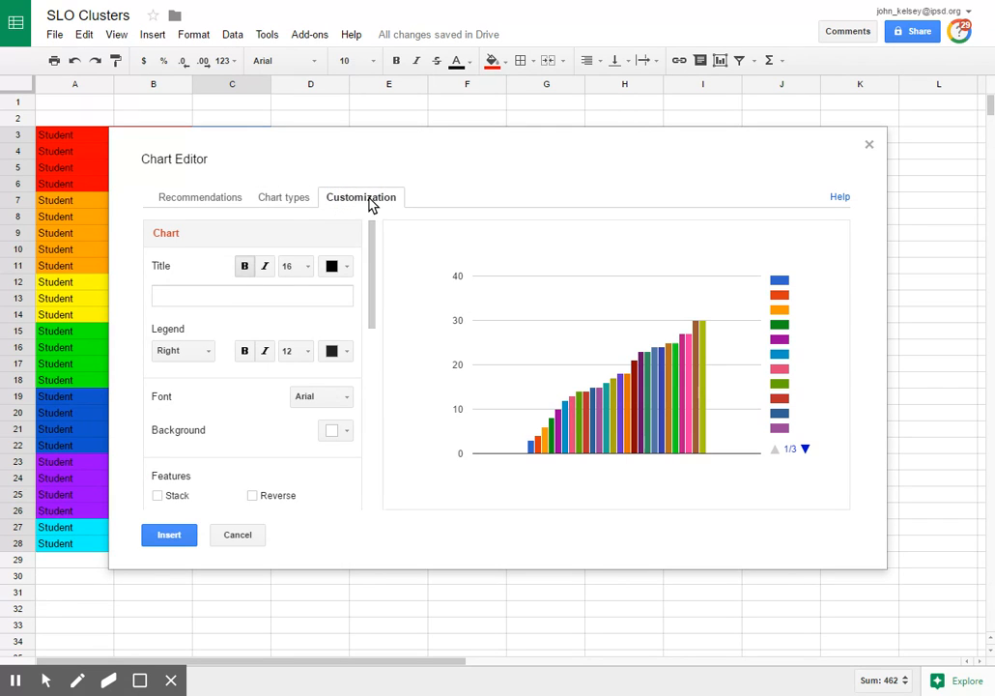
{"action": "mouse_move", "coordinate": [372, 246]}
{"action": "left_mouse_down"}
{"action": "mouse_move", "coordinate": [386, 431]}
{"action": "mouse_move", "coordinate": [378, 247]}
{"action": "left_mouse_up"}
{"action": "left_click", "coordinate": [274, 293]}
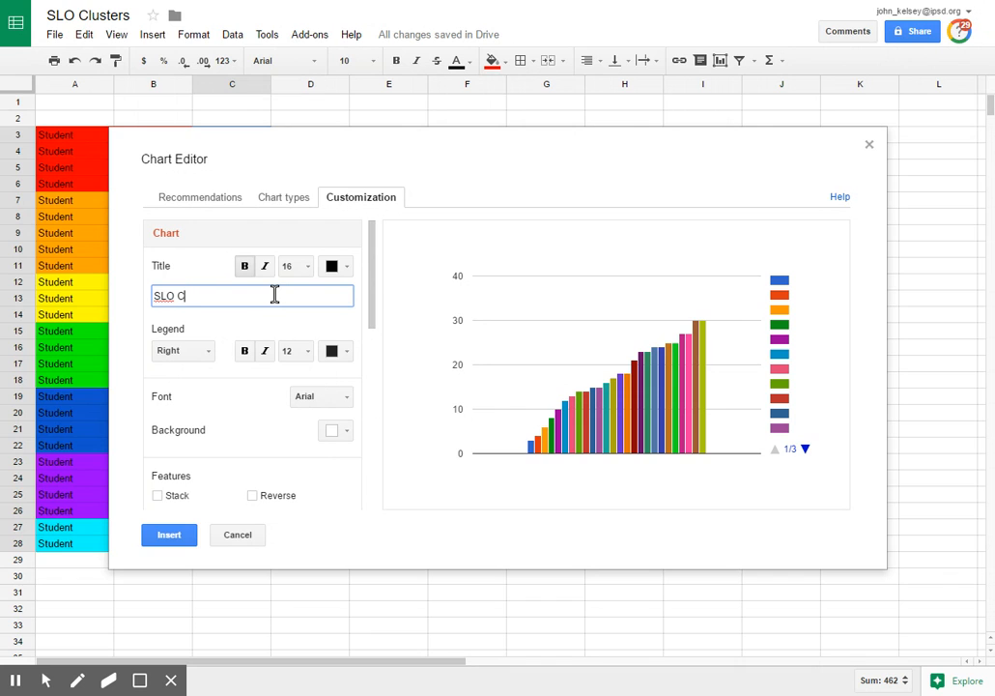
{"action": "left_click", "coordinate": [206, 356]}
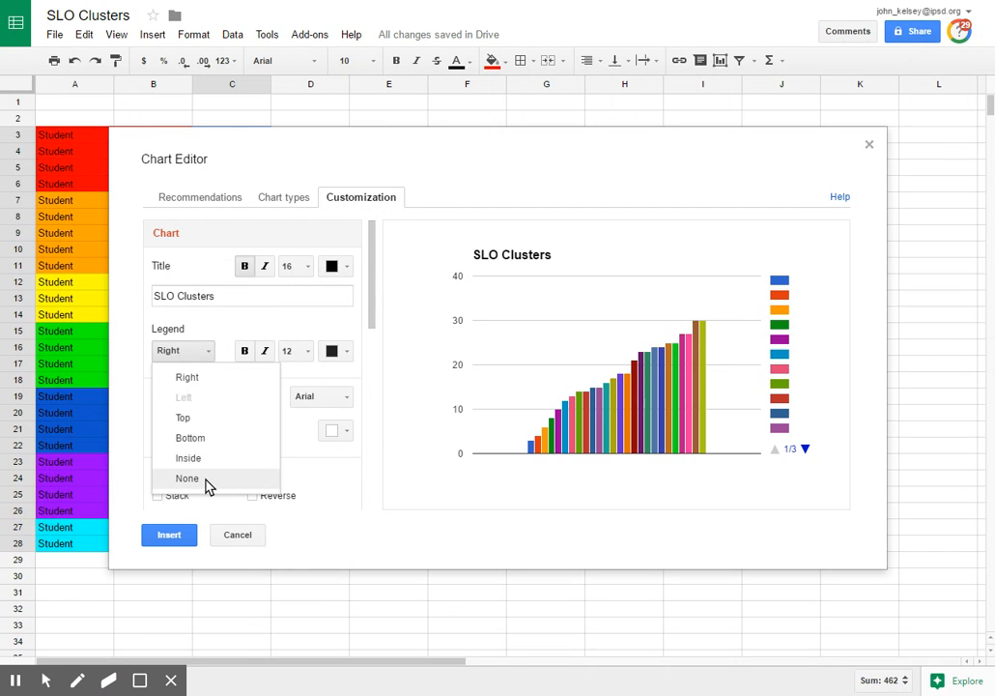
{"action": "left_click", "coordinate": [187, 479]}
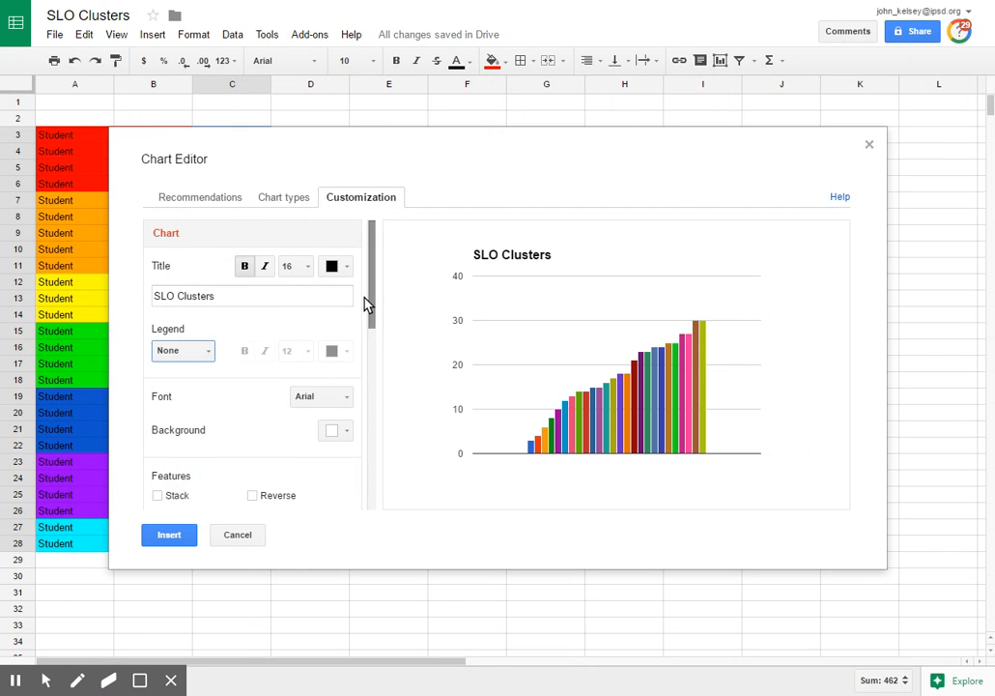
Set the horizontal axis title of the chart to "Clusters".
{"action": "left_click_drag", "start_coordinate": [372, 301], "coordinate": [383, 406]}
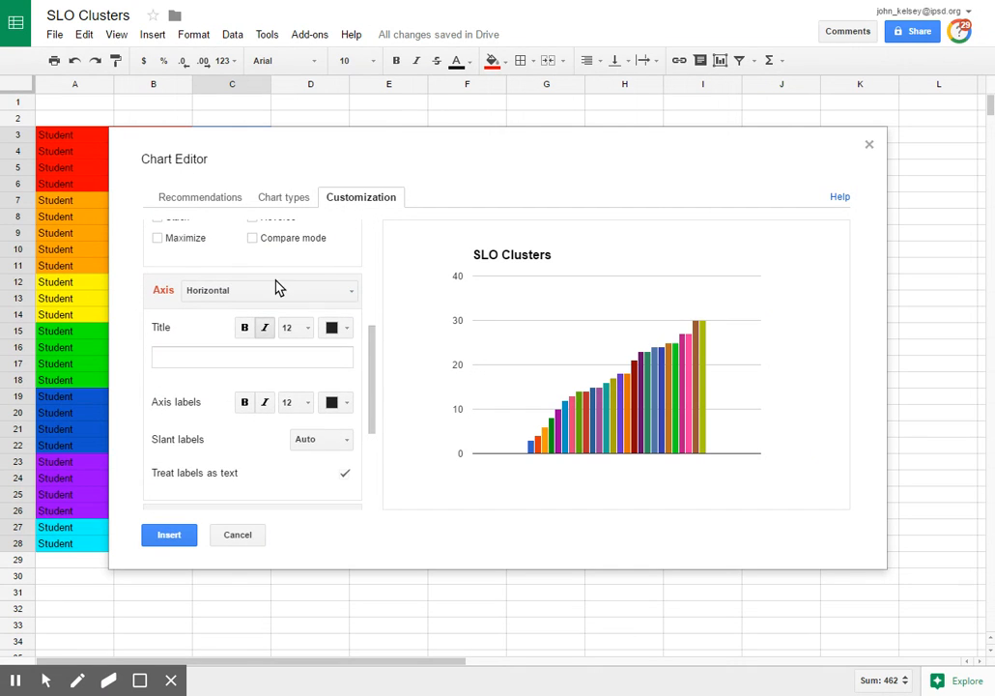
{"action": "left_click", "coordinate": [209, 359]}
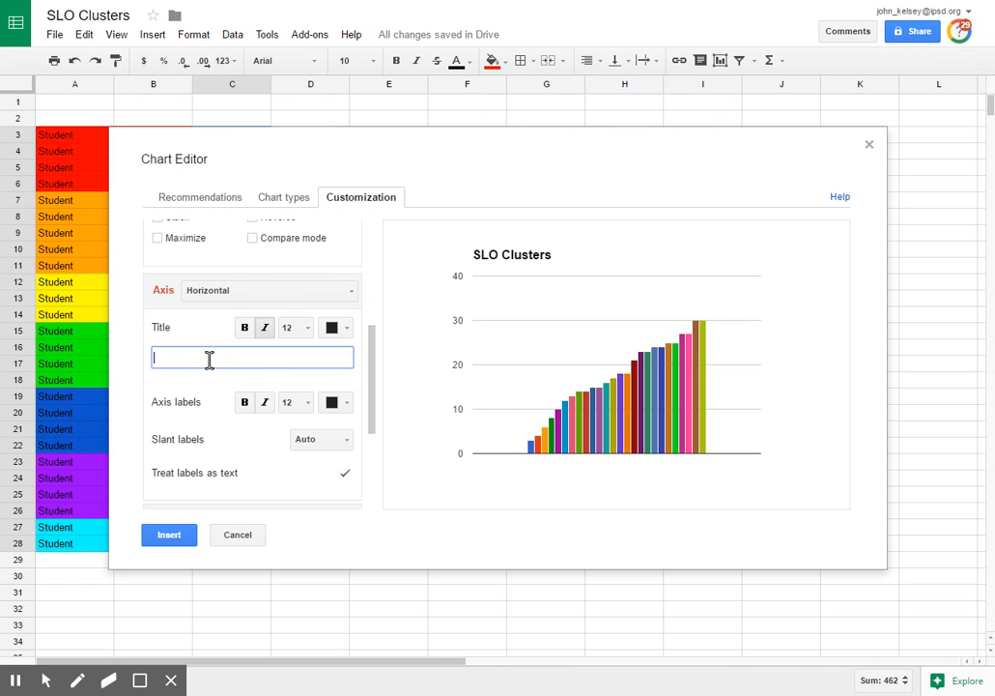
{"action": "type", "text": "Stu"}
Set the data labels to Value for all columns of the chart.
{"action": "left_click_drag", "start_coordinate": [373, 358], "coordinate": [384, 431]}
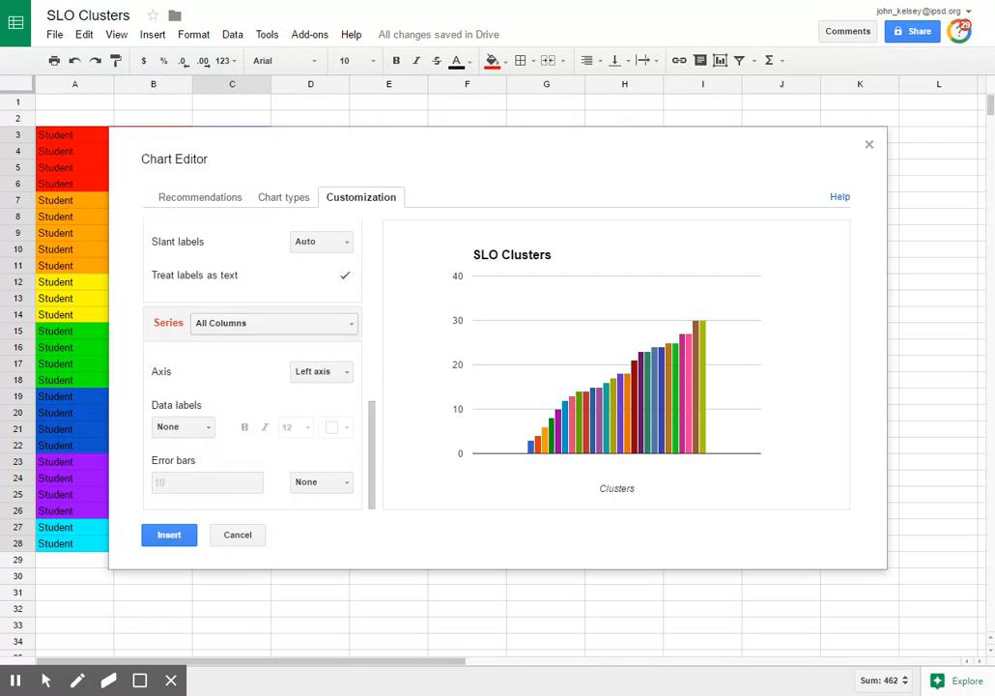
{"action": "left_click", "coordinate": [202, 329]}
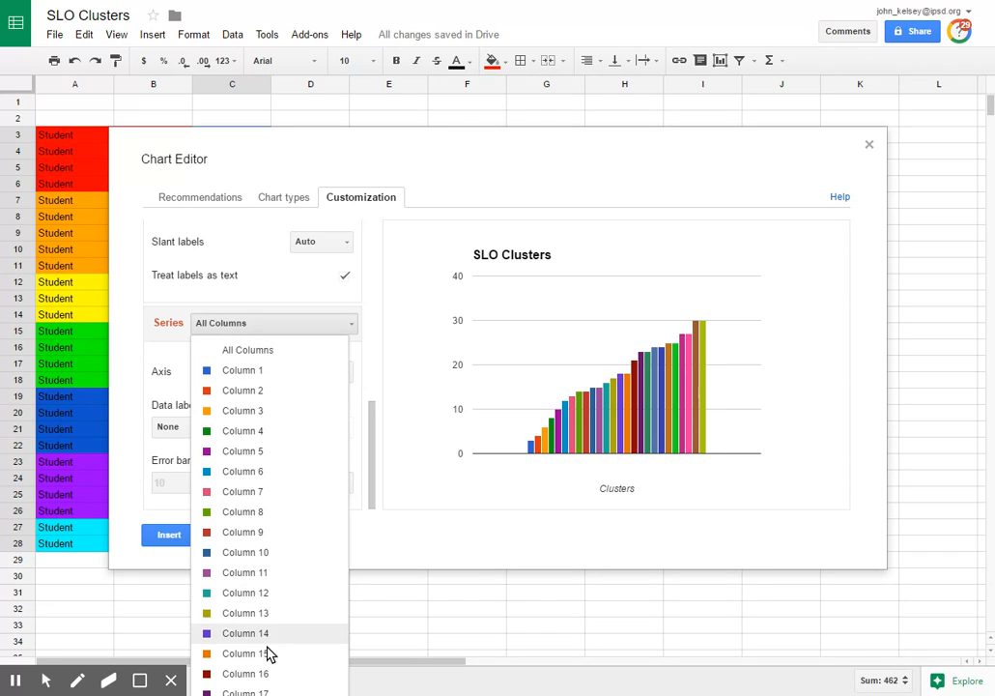
{"action": "left_click", "coordinate": [247, 354]}
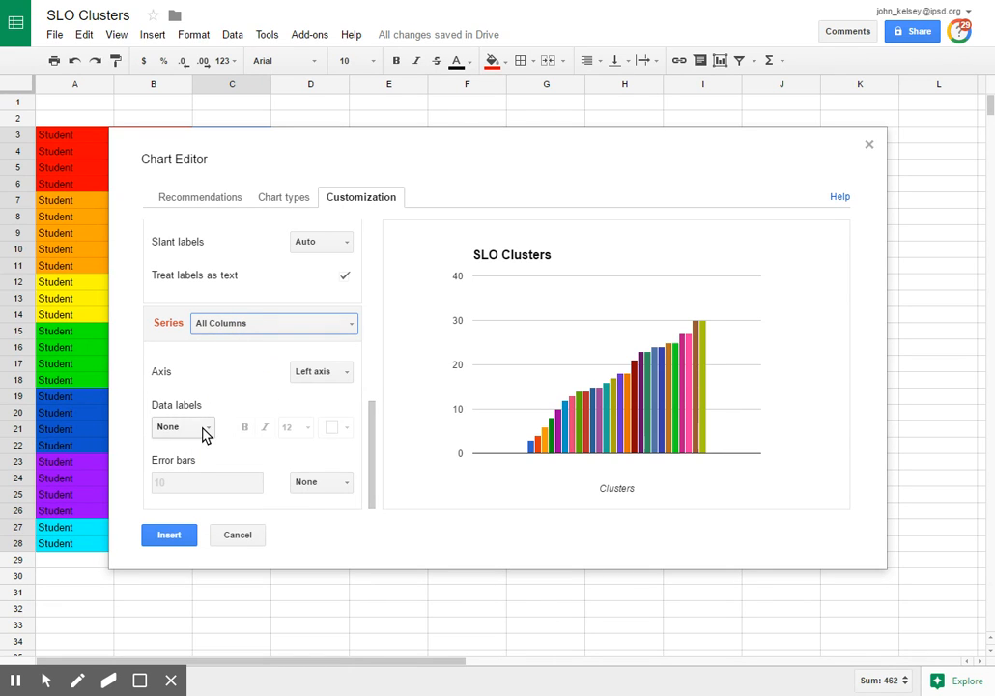
{"action": "left_click", "coordinate": [206, 432]}
{"action": "left_click", "coordinate": [187, 474]}
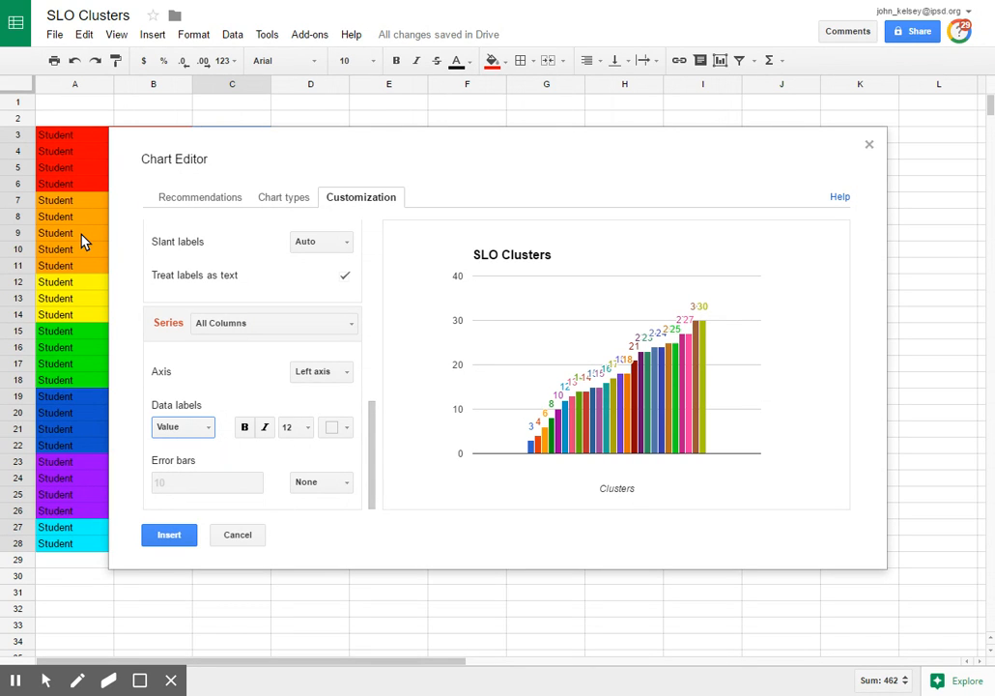
Format the data labels in black with font size 8.
{"action": "left_click", "coordinate": [346, 433]}
{"action": "left_click", "coordinate": [335, 476]}
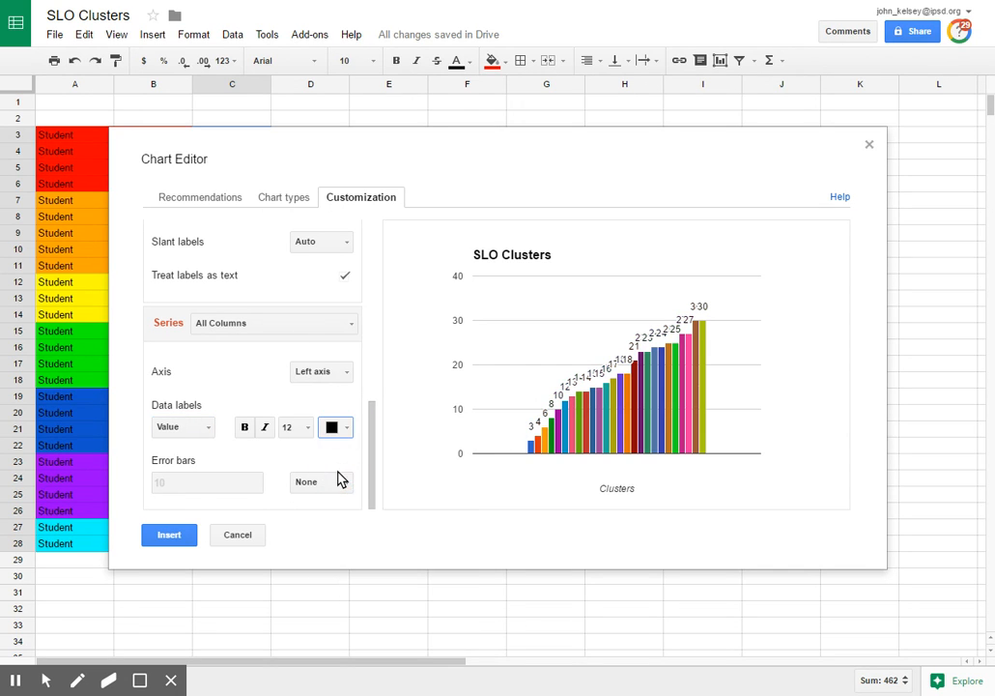
{"action": "left_click", "coordinate": [307, 429]}
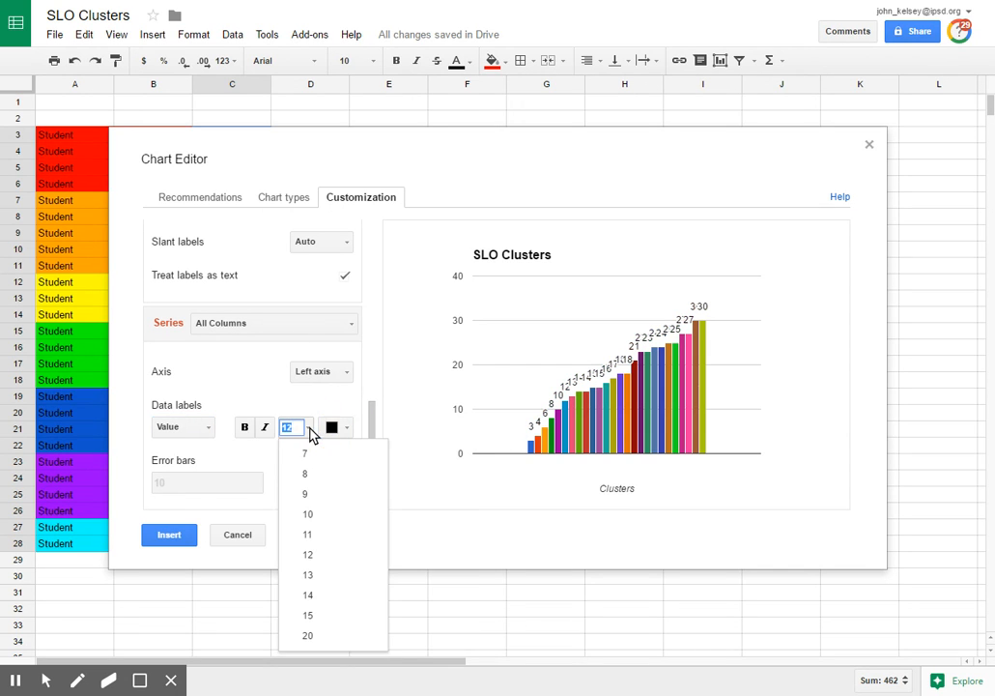
{"action": "left_click", "coordinate": [309, 476]}
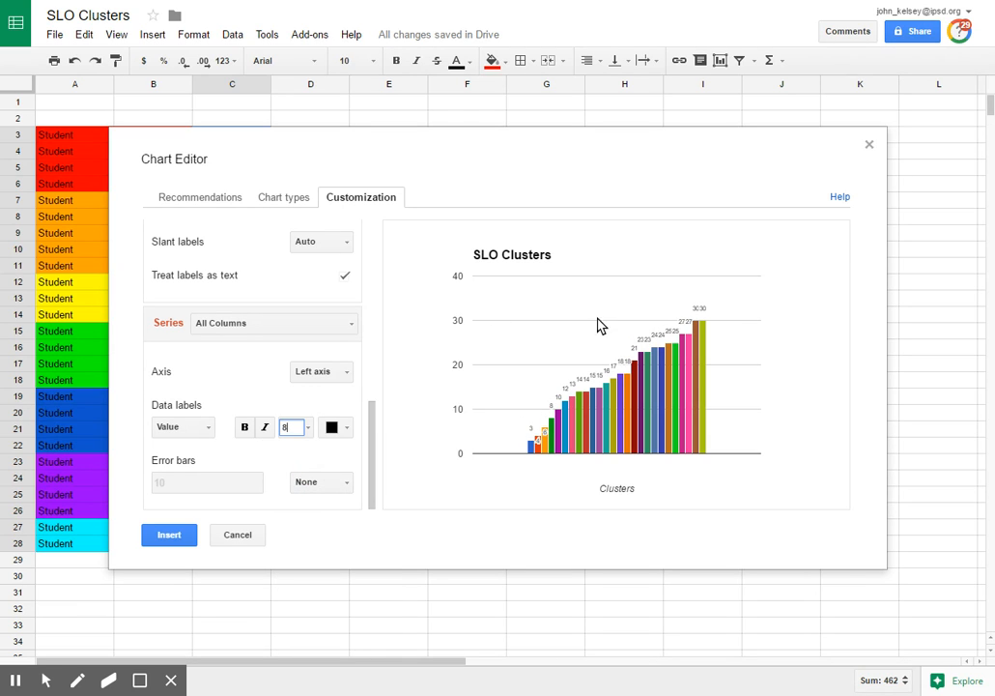
Move the chart editor aside to uncover more of the sheet, and color the Column 1 and Column 2 series red.
{"action": "left_click_drag", "start_coordinate": [372, 459], "coordinate": [374, 440]}
{"action": "left_click_drag", "start_coordinate": [446, 155], "coordinate": [494, 151]}
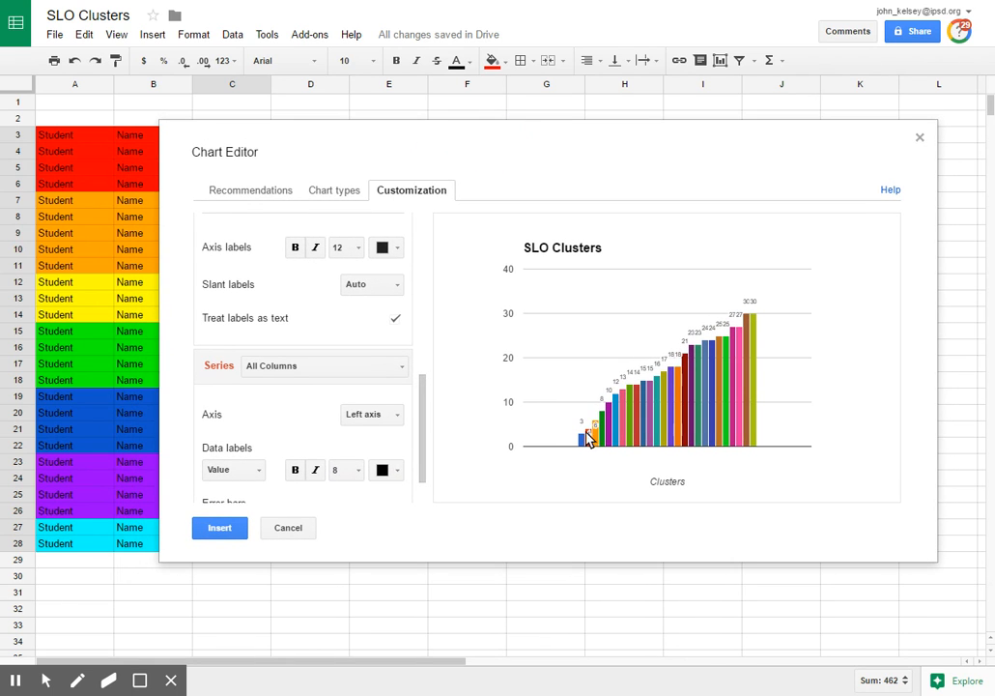
{"action": "left_click", "coordinate": [373, 371]}
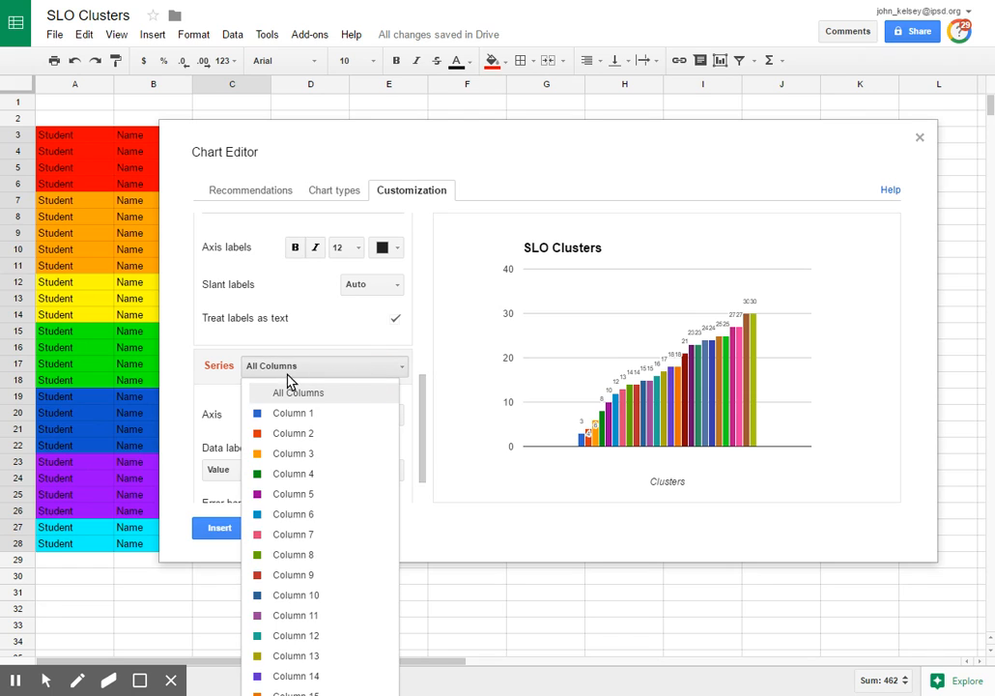
{"action": "left_click", "coordinate": [294, 413]}
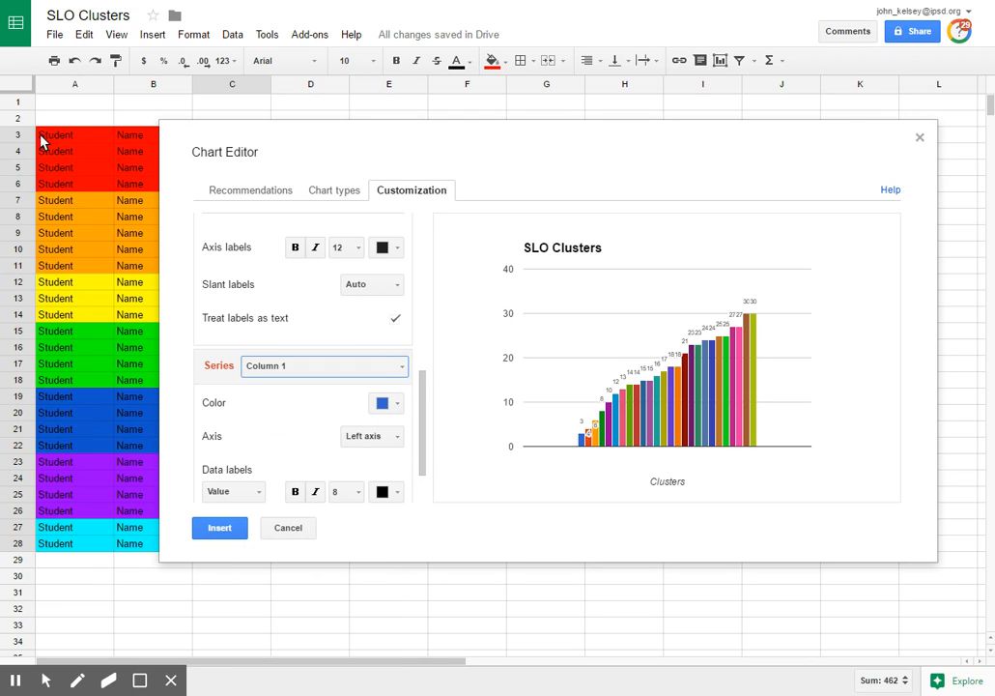
{"action": "left_click", "coordinate": [397, 404]}
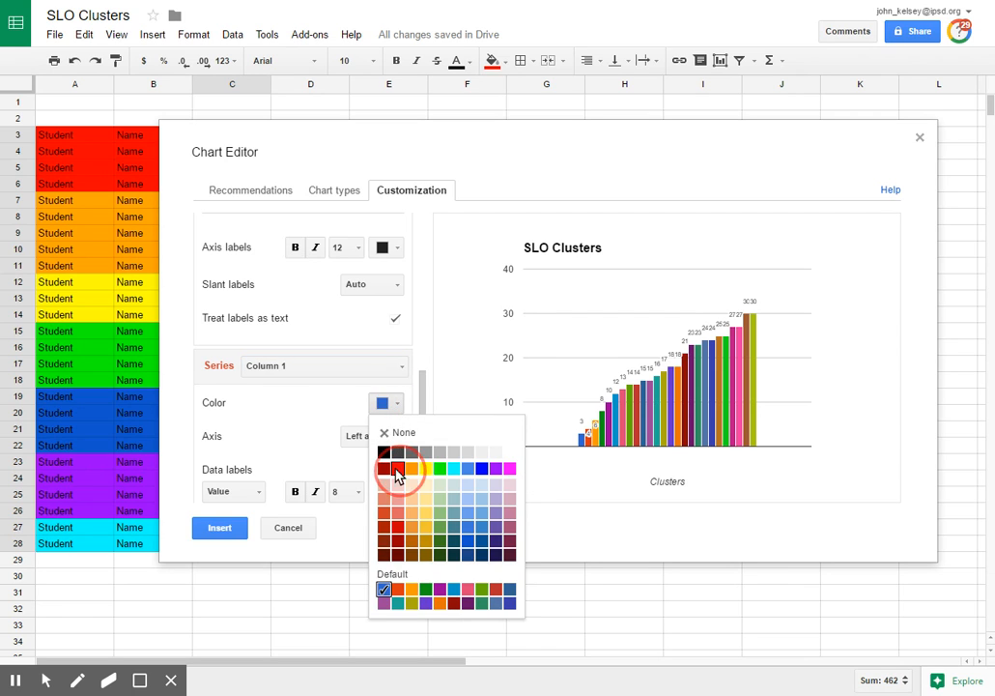
{"action": "left_click", "coordinate": [401, 470]}
{"action": "left_click", "coordinate": [381, 367]}
{"action": "left_click", "coordinate": [294, 435]}
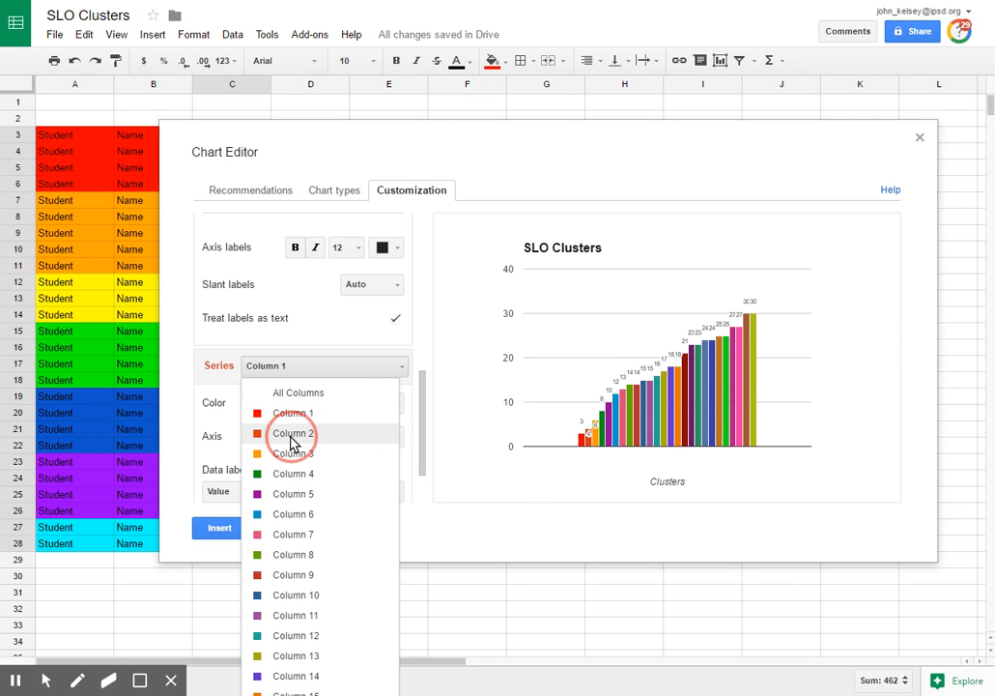
{"action": "left_click", "coordinate": [401, 405]}
{"action": "left_click", "coordinate": [398, 470]}
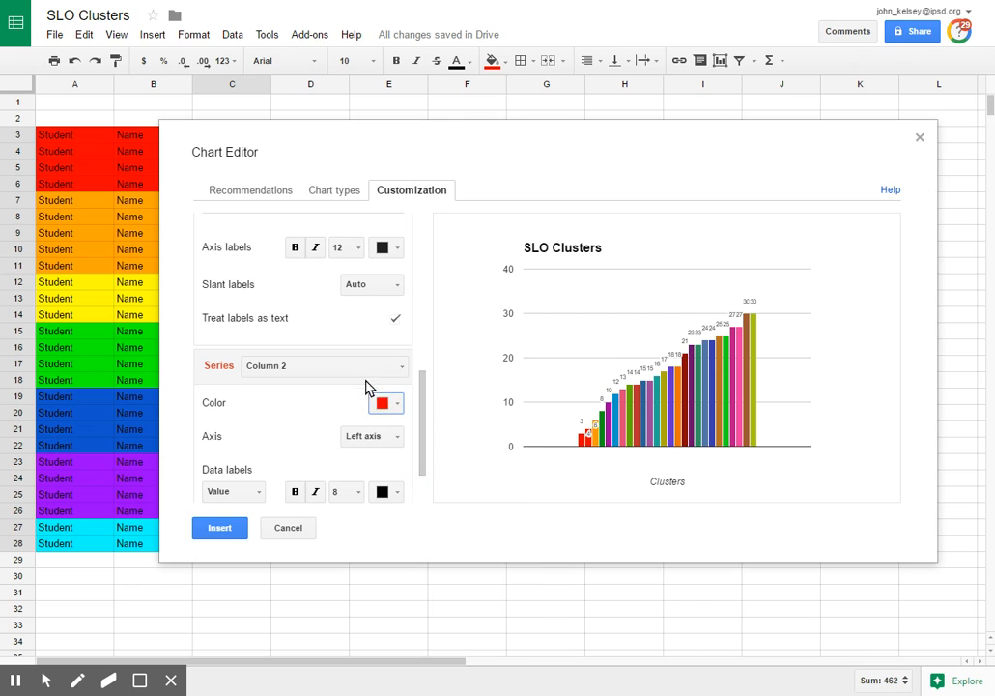
Color the Column 3 and Column 4 series red to match the first student cluster.
{"action": "left_click", "coordinate": [363, 368]}
{"action": "left_click", "coordinate": [295, 454]}
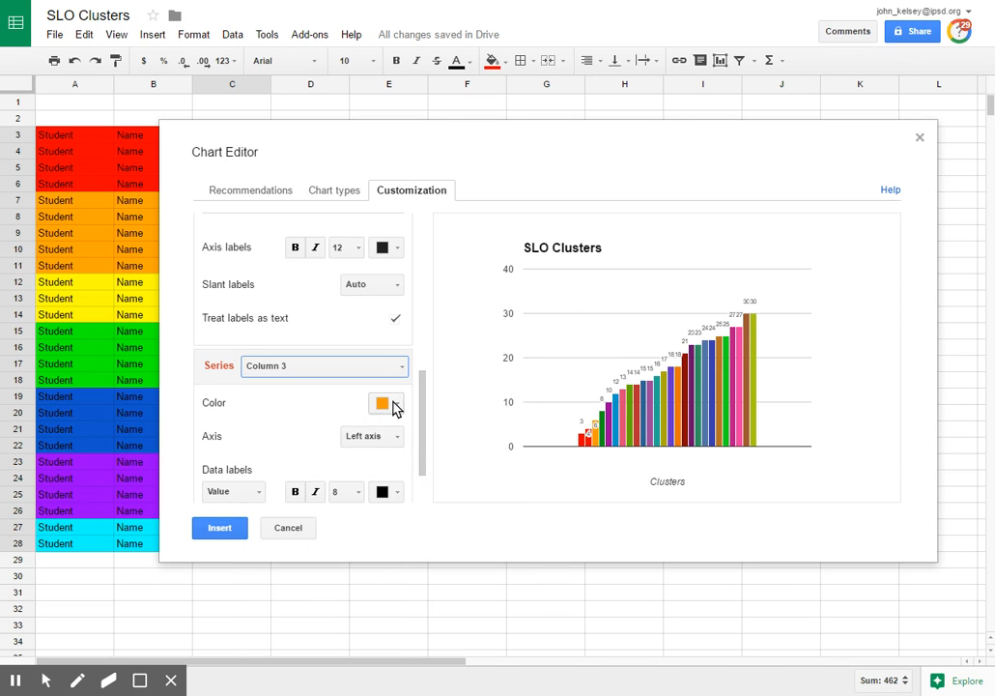
{"action": "left_click", "coordinate": [393, 405]}
{"action": "left_click", "coordinate": [396, 471]}
{"action": "left_click", "coordinate": [369, 367]}
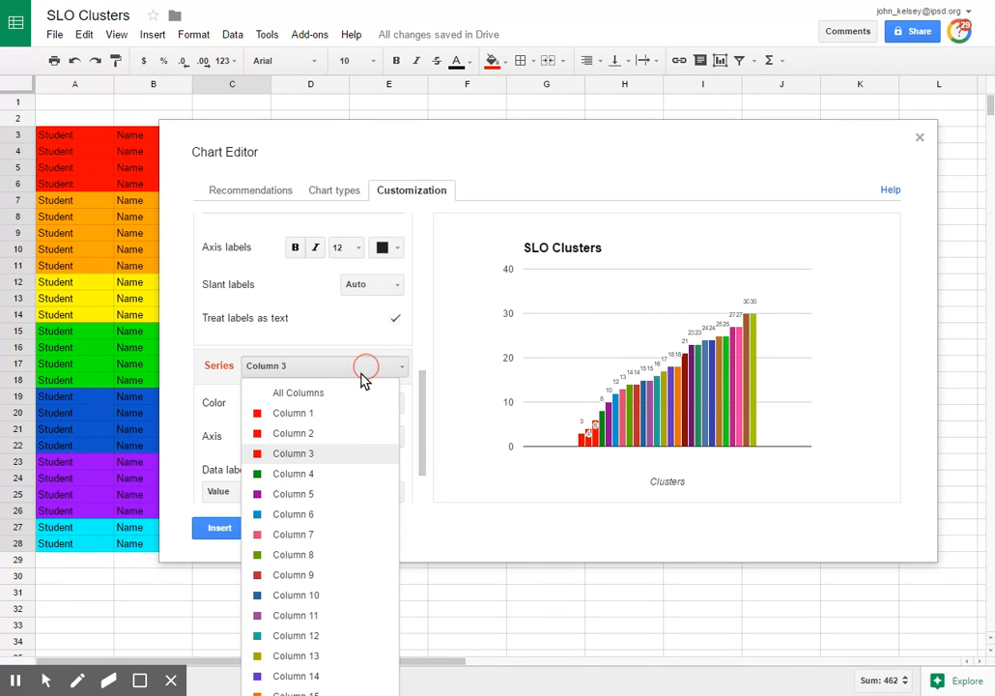
{"action": "left_click", "coordinate": [314, 473]}
{"action": "left_click", "coordinate": [387, 404]}
{"action": "left_click", "coordinate": [398, 469]}
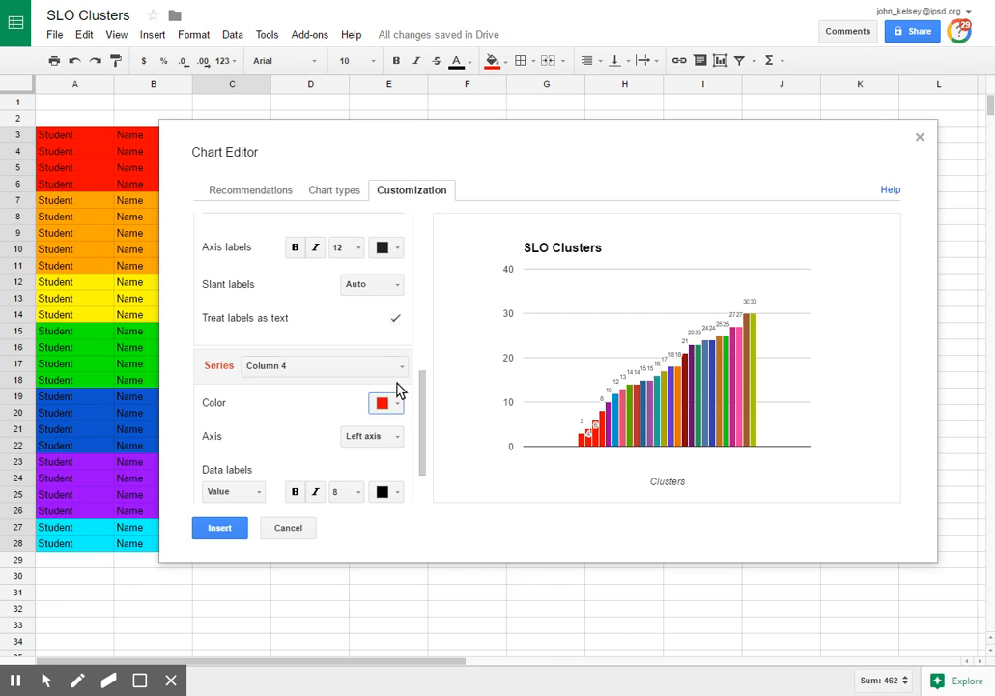
Color the Column 5 series orange to match the second student cluster.
{"action": "left_click", "coordinate": [365, 369]}
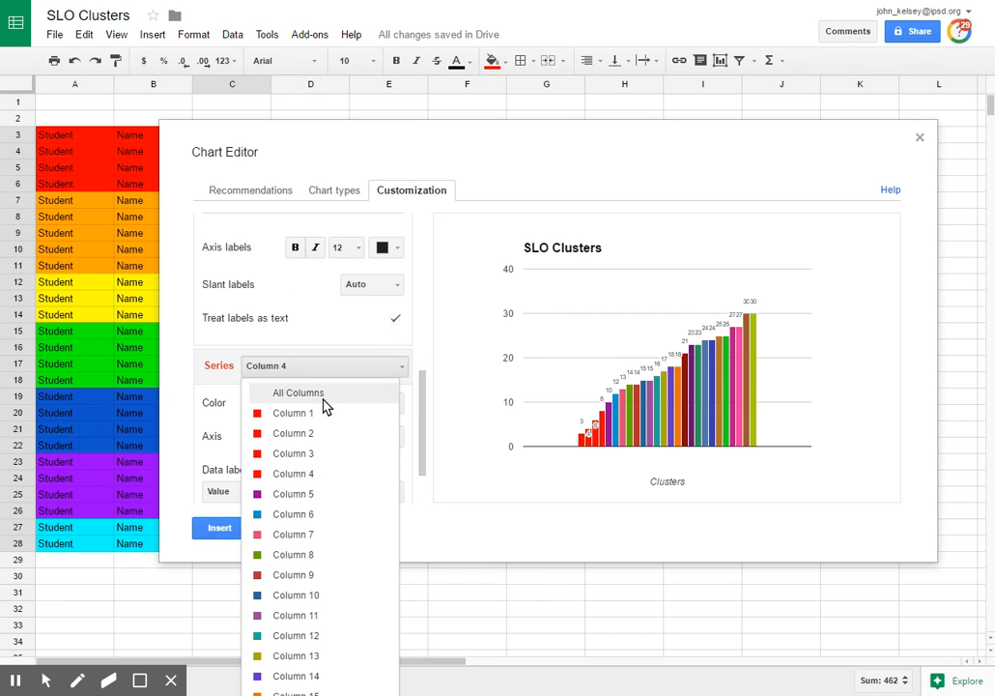
{"action": "left_click", "coordinate": [307, 504]}
{"action": "left_click", "coordinate": [382, 402]}
{"action": "left_click", "coordinate": [414, 471]}
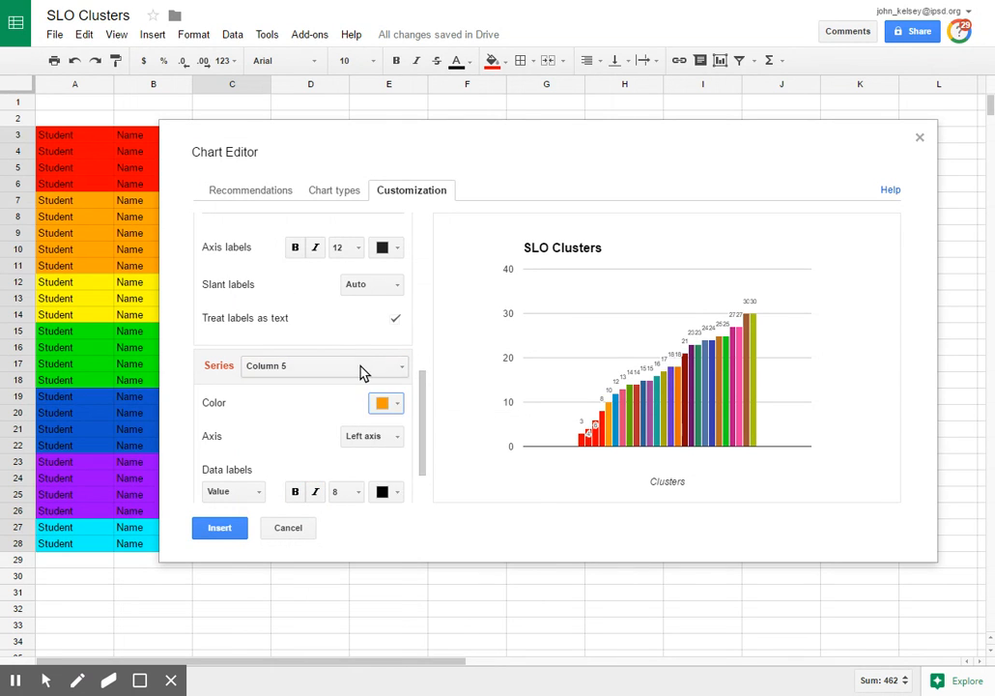
Color the Column 6 series orange to match the second student cluster.
{"action": "left_click", "coordinate": [363, 373]}
{"action": "left_click", "coordinate": [304, 513]}
{"action": "left_click", "coordinate": [399, 404]}
{"action": "left_click", "coordinate": [414, 470]}
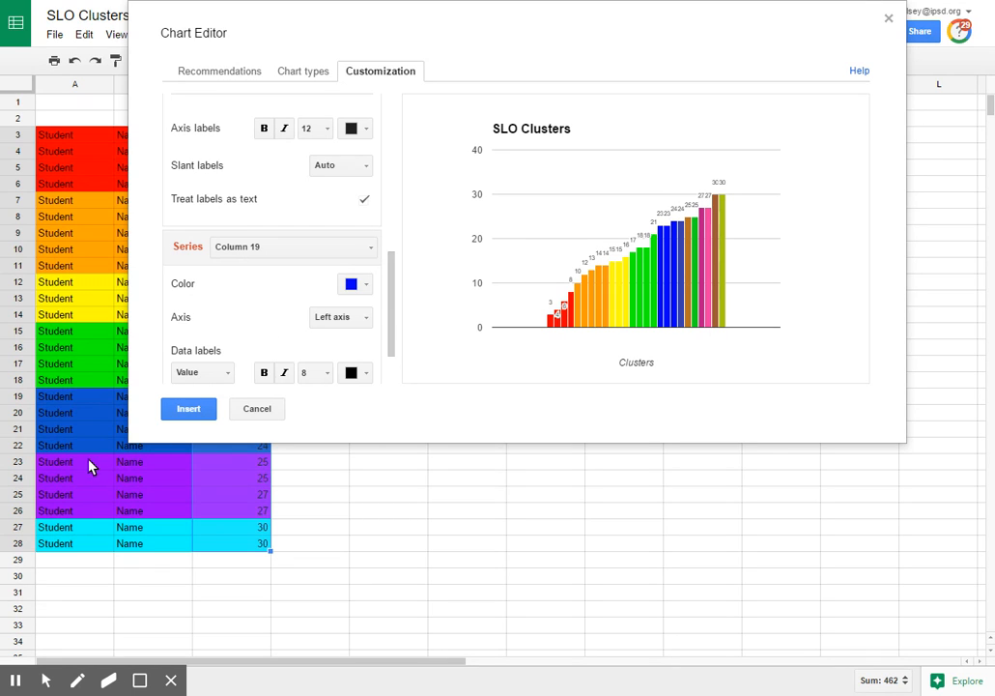
Insert the customized chart into the sheet and move it beside the student data, clear of the score column.
{"action": "left_click", "coordinate": [304, 249]}
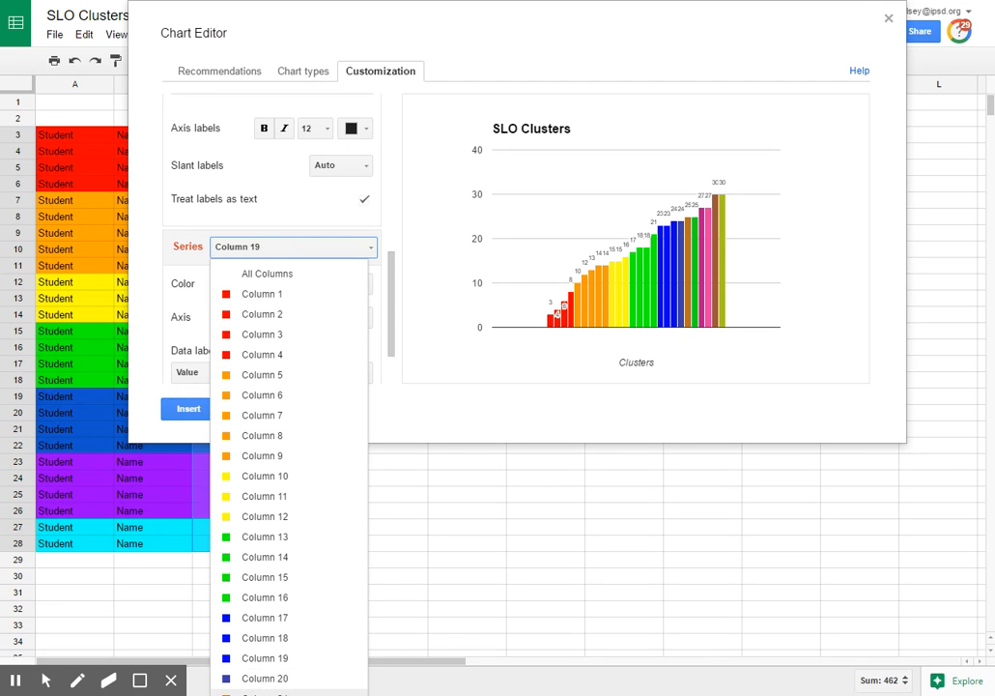
{"action": "left_click_drag", "start_coordinate": [524, 44], "coordinate": [503, 157]}
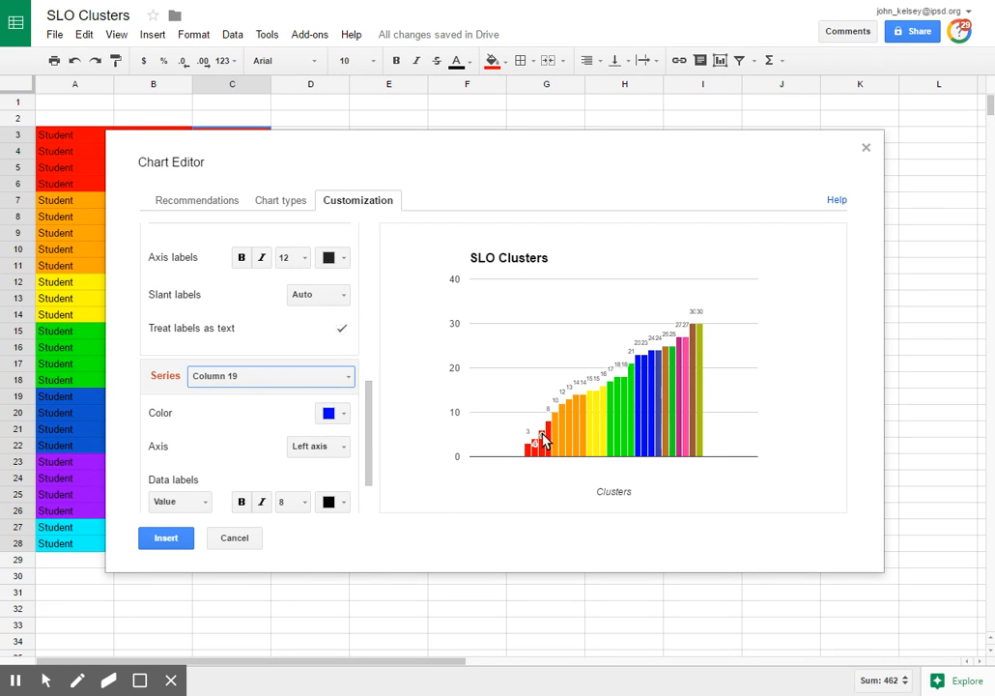
{"action": "left_click", "coordinate": [175, 542]}
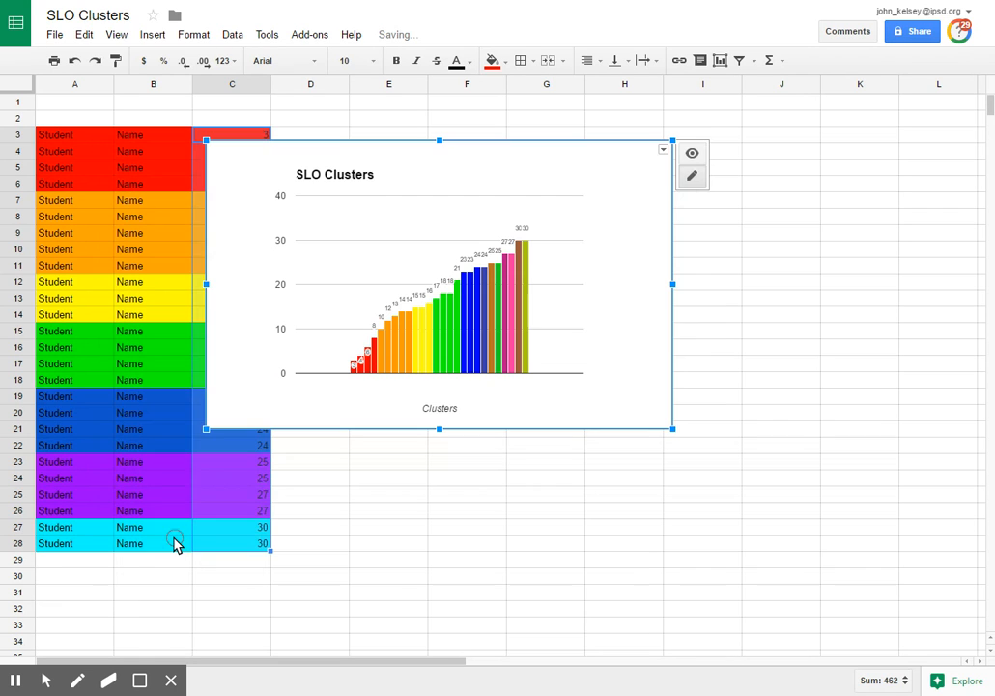
{"action": "left_click_drag", "start_coordinate": [486, 171], "coordinate": [584, 174]}
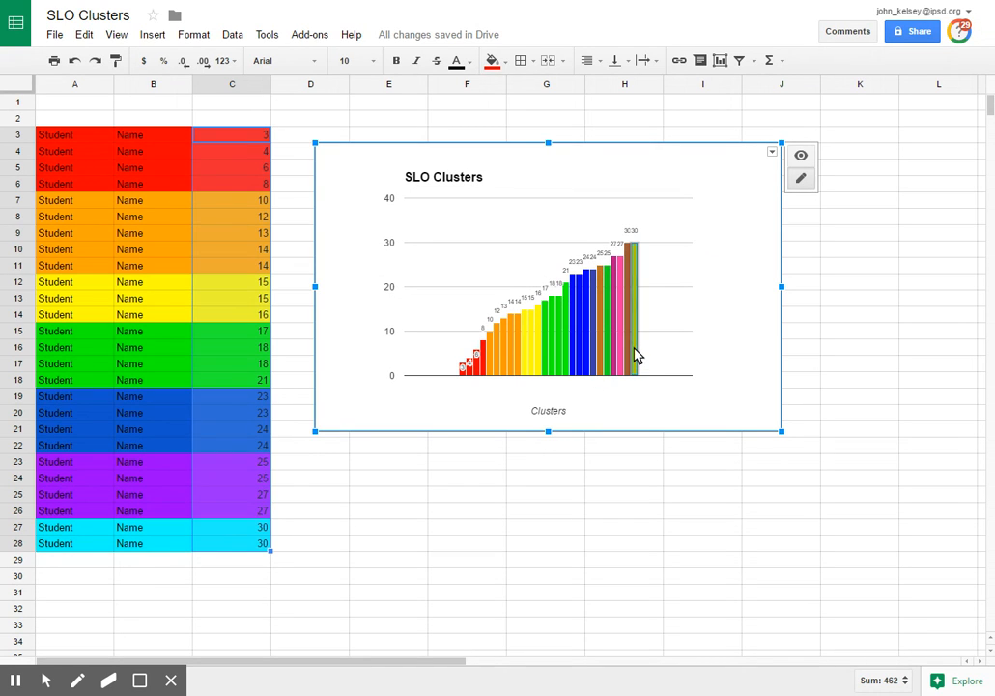
Color the two bars for the scores of 30 cyan directly in the chart, matching the last student cluster.
{"action": "left_click", "coordinate": [637, 356]}
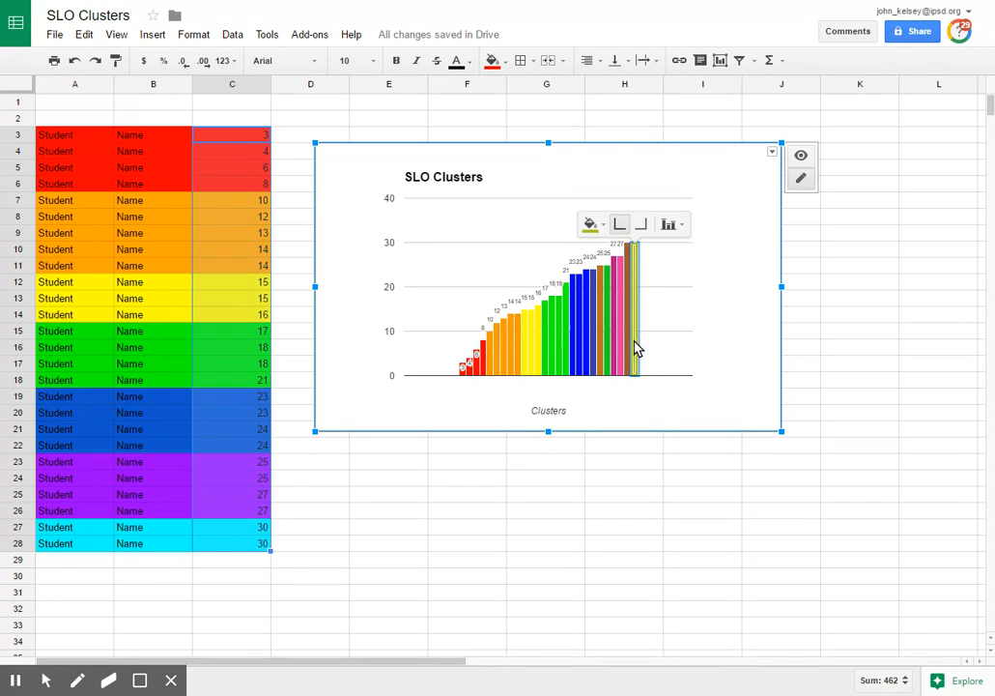
{"action": "left_click", "coordinate": [600, 226]}
{"action": "left_click", "coordinate": [665, 288]}
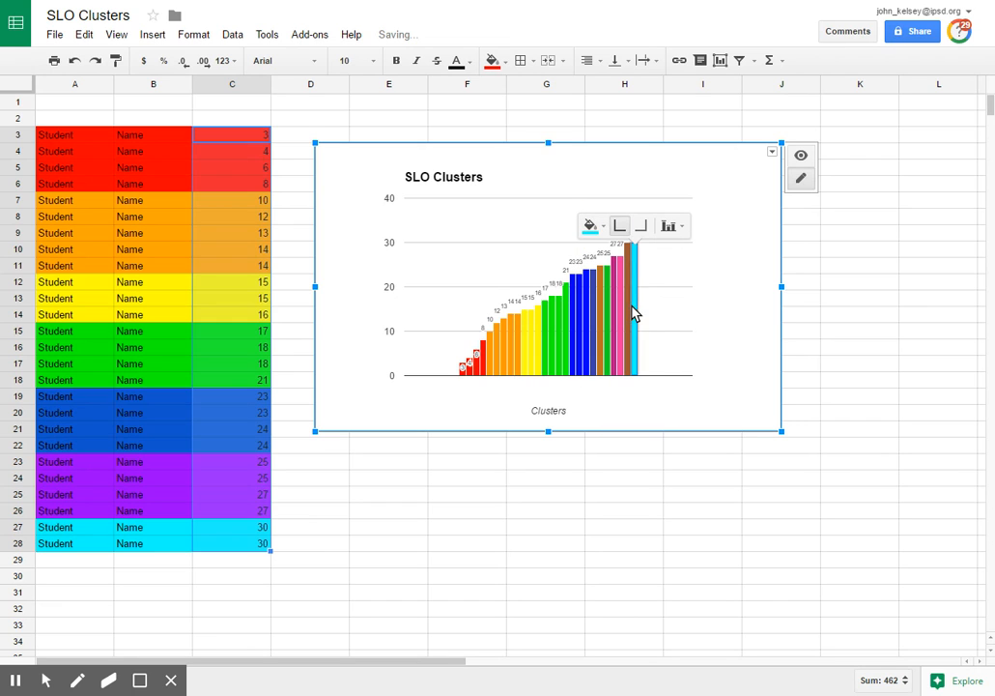
{"action": "left_click", "coordinate": [629, 313]}
{"action": "left_click", "coordinate": [584, 224]}
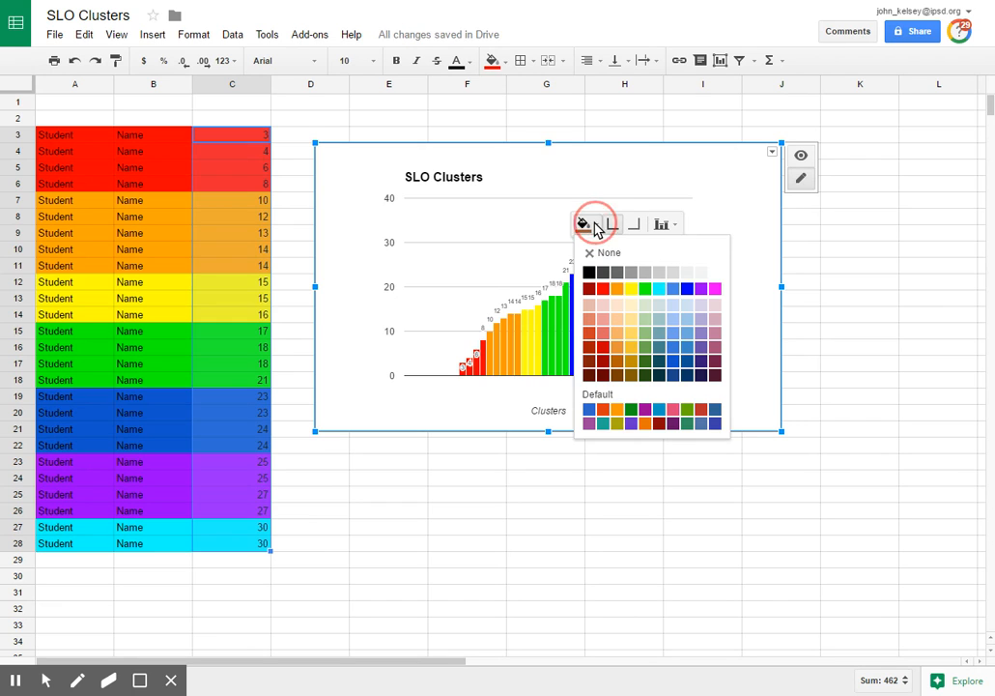
{"action": "left_click", "coordinate": [661, 290]}
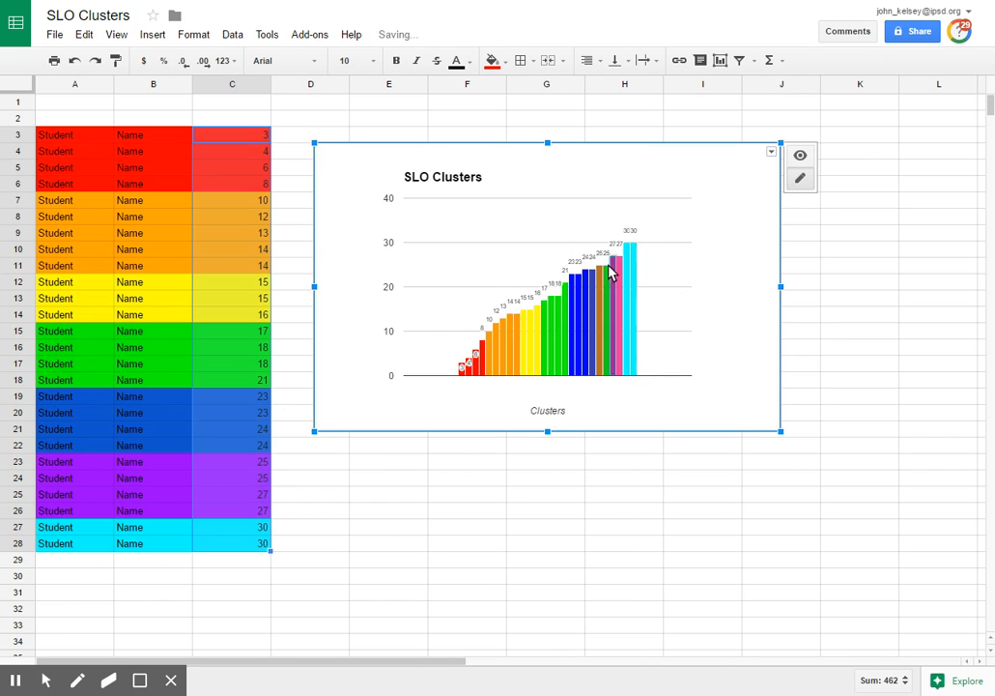
Color the two bars for the scores of 27 purple directly in the chart.
{"action": "left_click", "coordinate": [623, 299]}
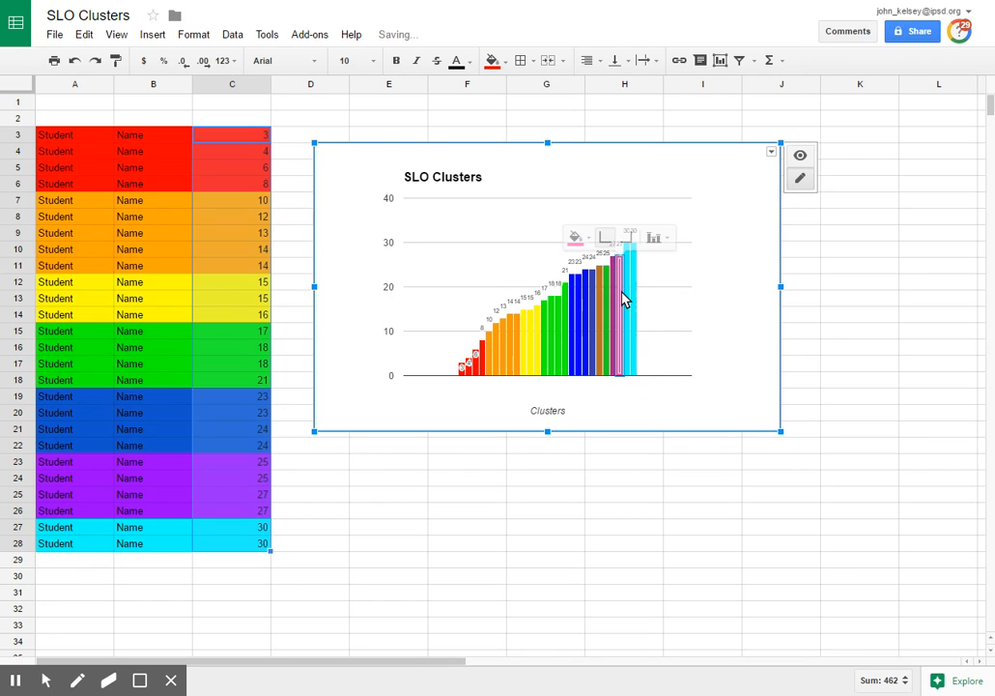
{"action": "left_click", "coordinate": [588, 241]}
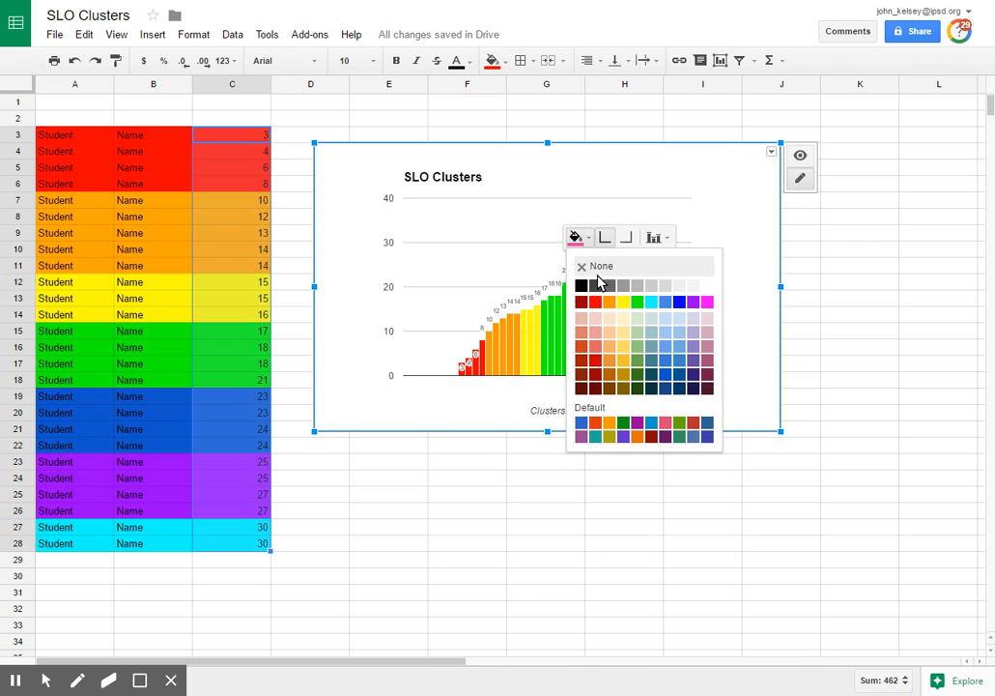
{"action": "left_click", "coordinate": [693, 303]}
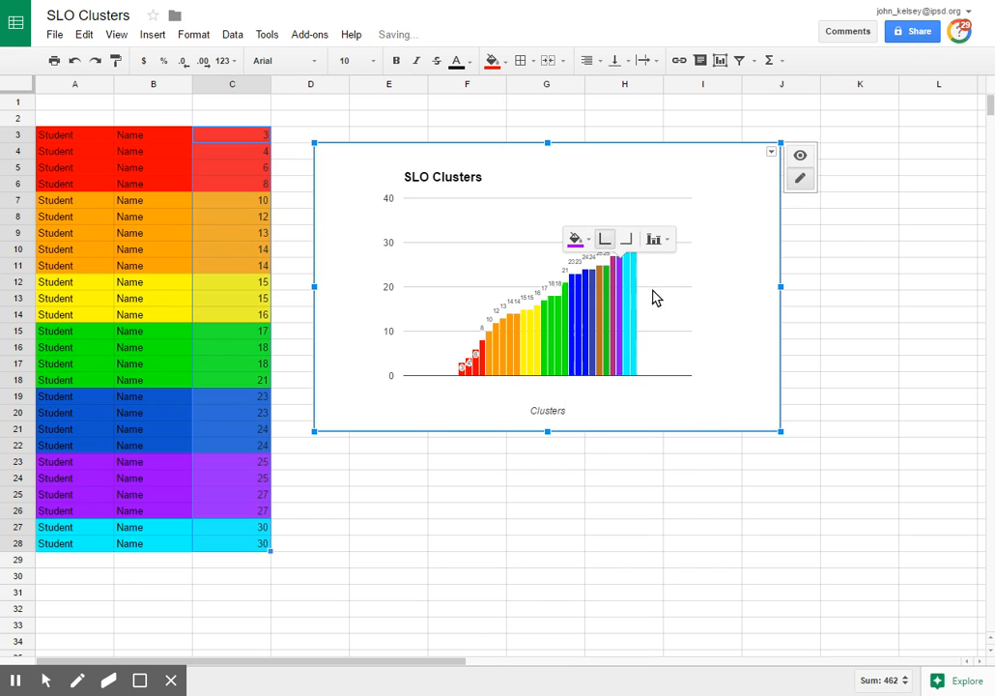
{"action": "left_click", "coordinate": [577, 240]}
{"action": "left_click", "coordinate": [685, 302]}
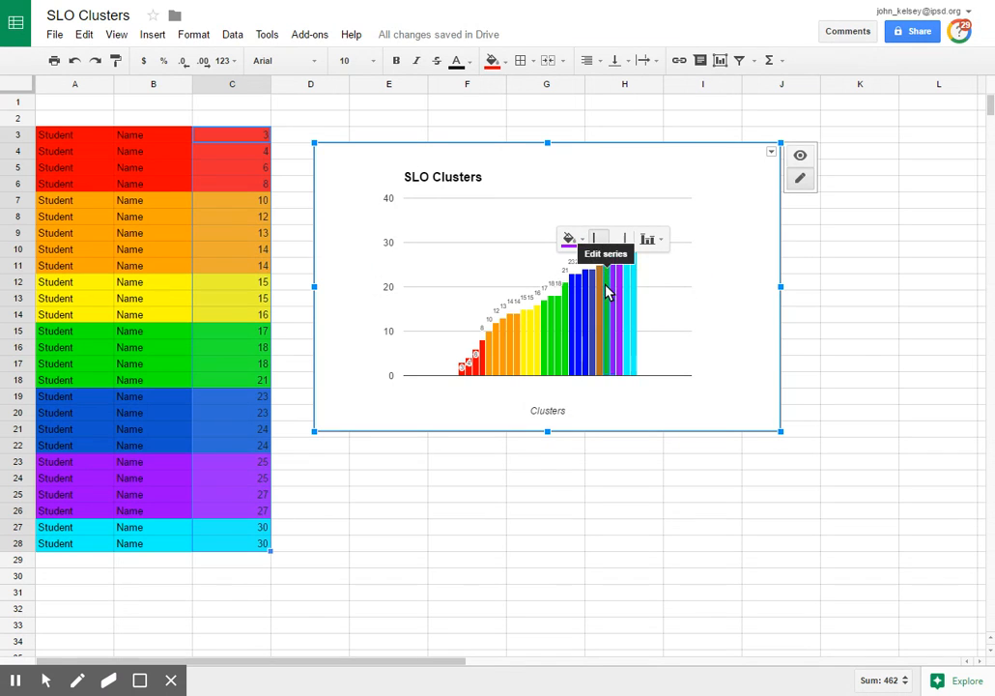
Color the two bars for the scores of 25 purple to complete the purple student cluster.
{"action": "left_click", "coordinate": [574, 250]}
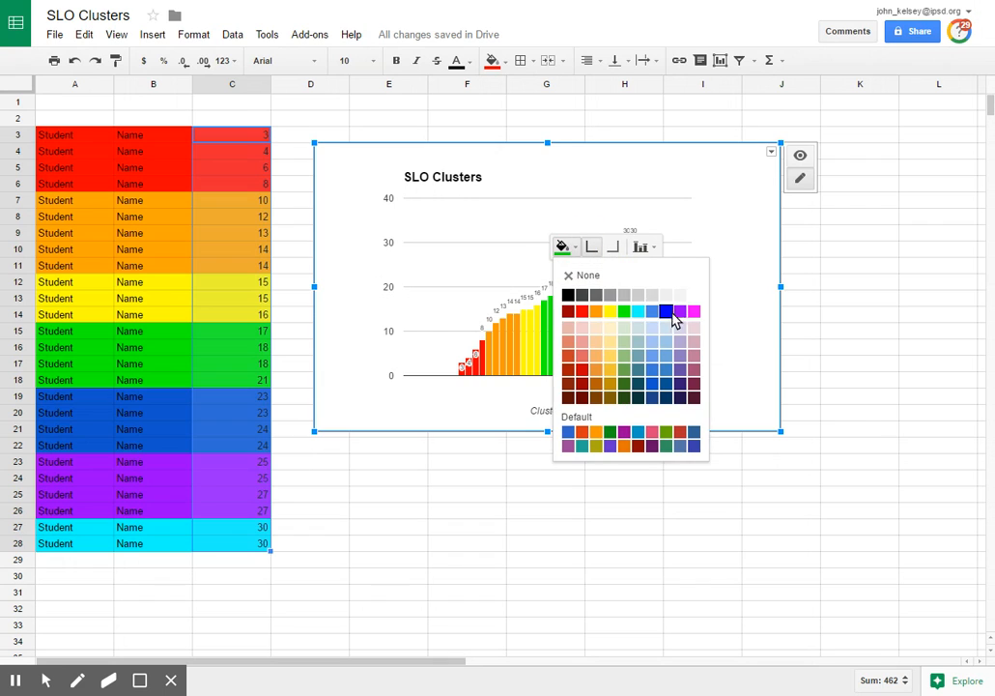
{"action": "left_click", "coordinate": [678, 310]}
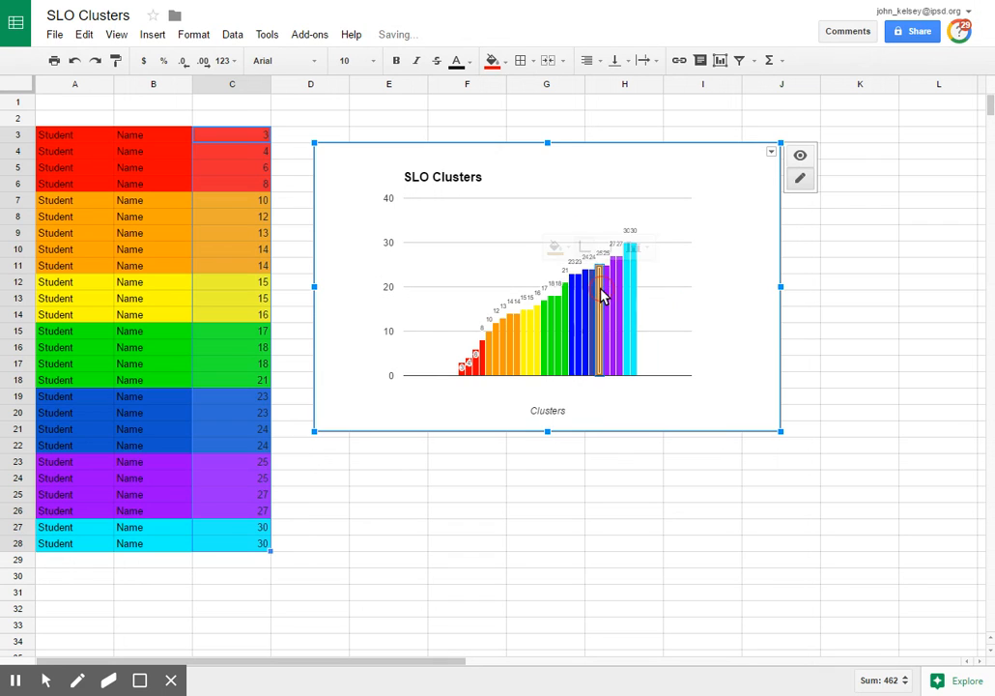
{"action": "left_click", "coordinate": [566, 248]}
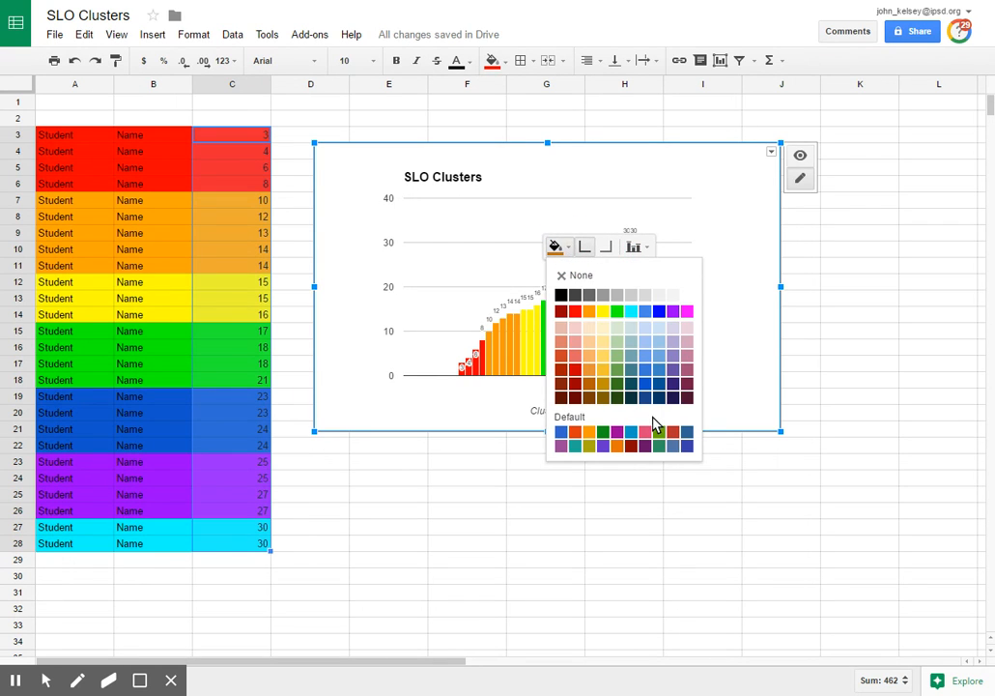
{"action": "left_click", "coordinate": [672, 309]}
Add a left vertical axis title reading Student Scores to the chart.
{"action": "left_click", "coordinate": [348, 283]}
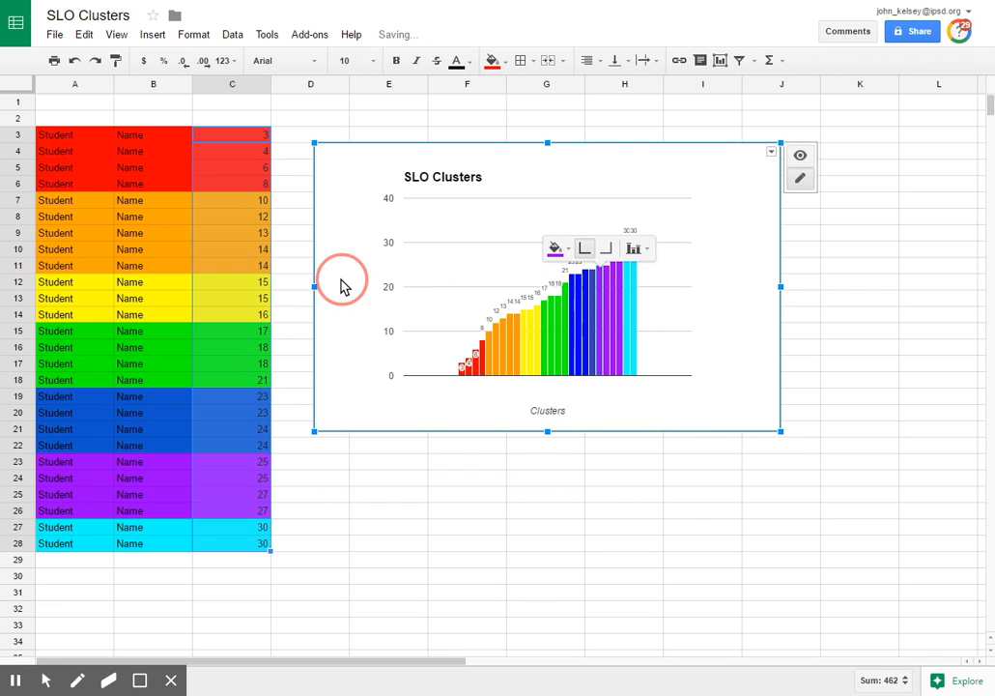
{"action": "right_click", "coordinate": [346, 277]}
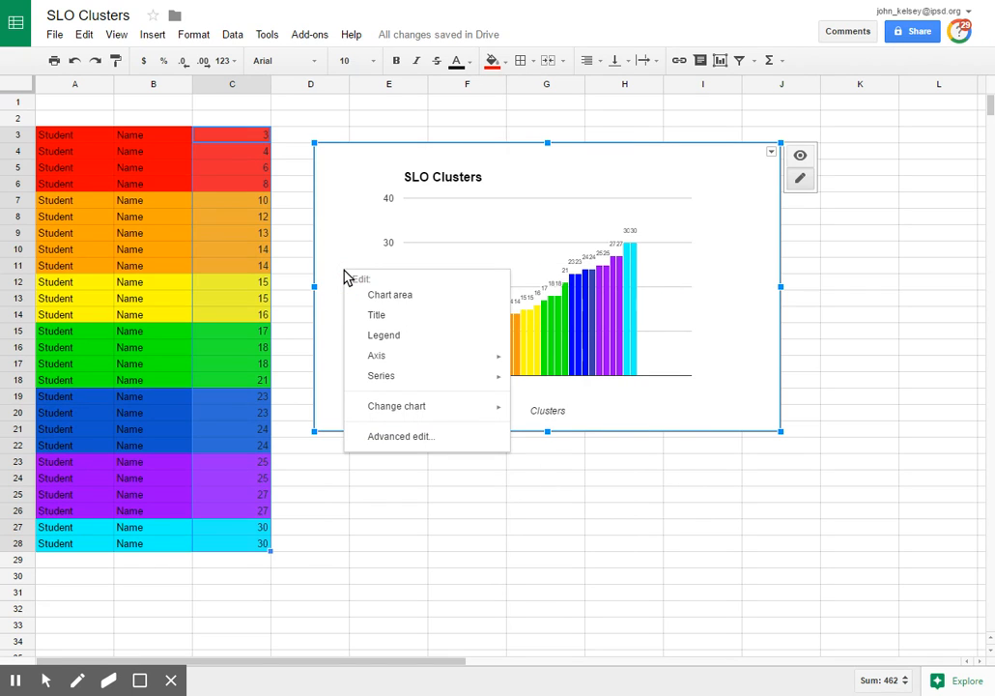
{"action": "mouse_move", "coordinate": [383, 358]}
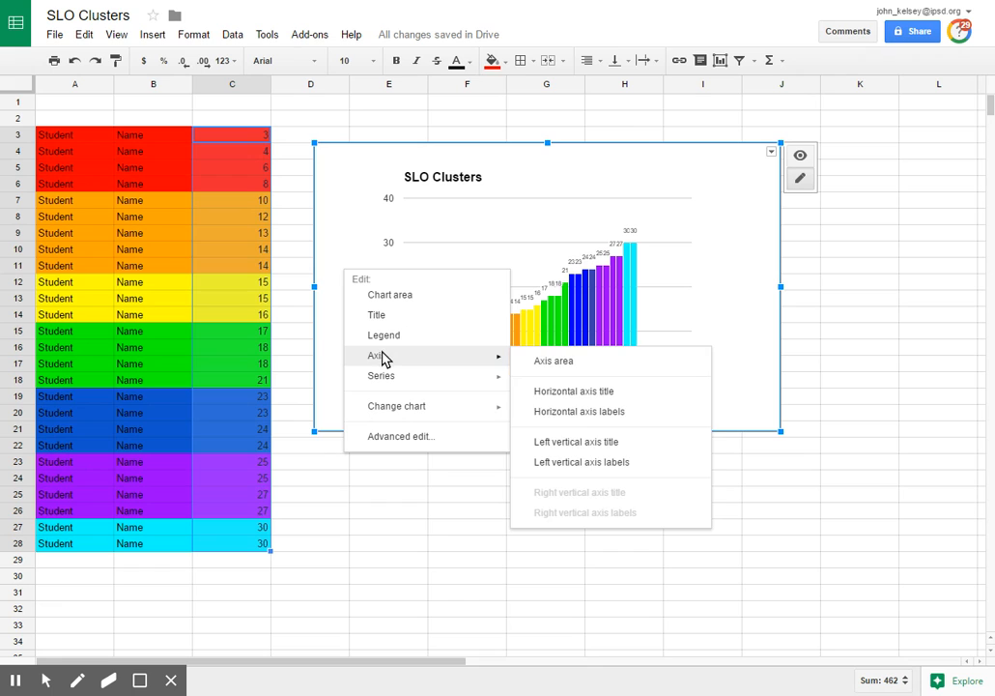
{"action": "left_click", "coordinate": [581, 442]}
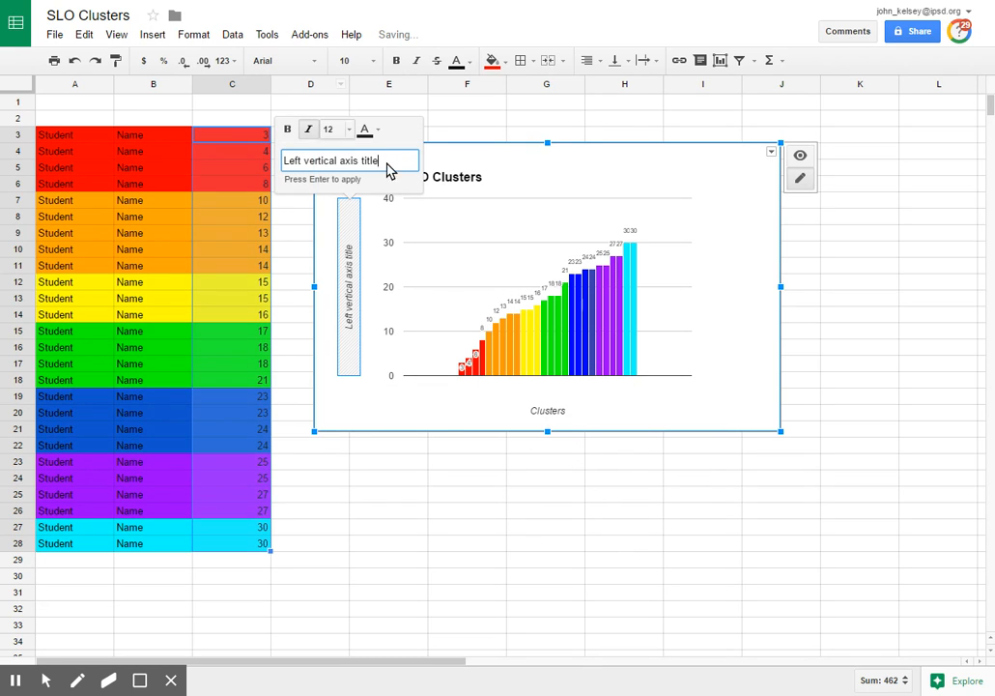
{"action": "triple_click", "coordinate": [381, 160]}
{"action": "type", "text": "Stude"}
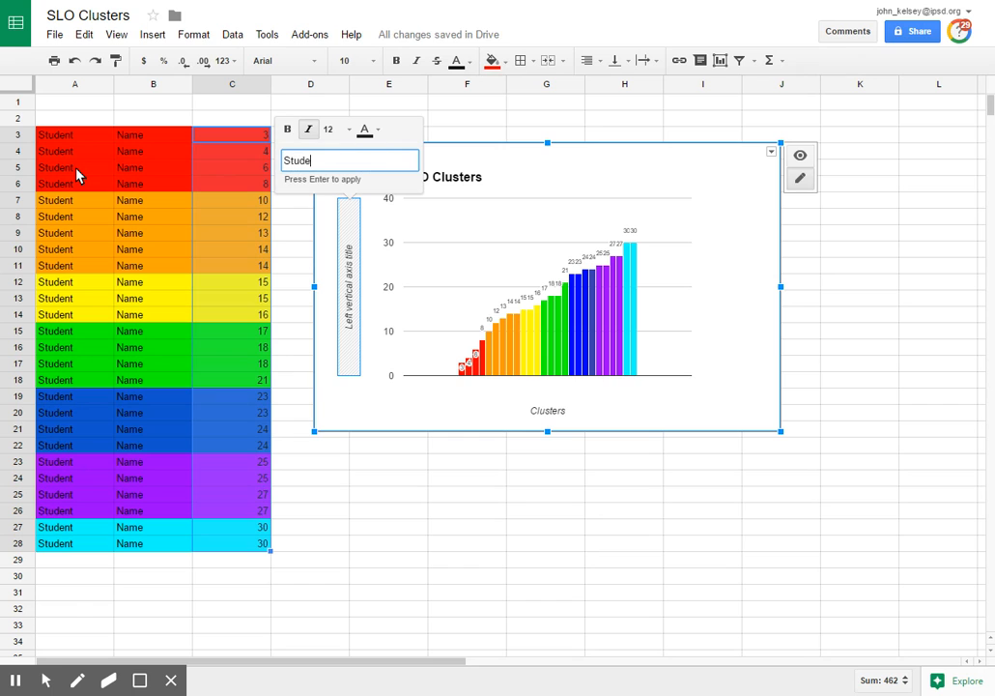
Check the quick-edit options of the horizontal axis title, the vertical axis title and the first blue bar.
{"action": "left_click", "coordinate": [545, 412]}
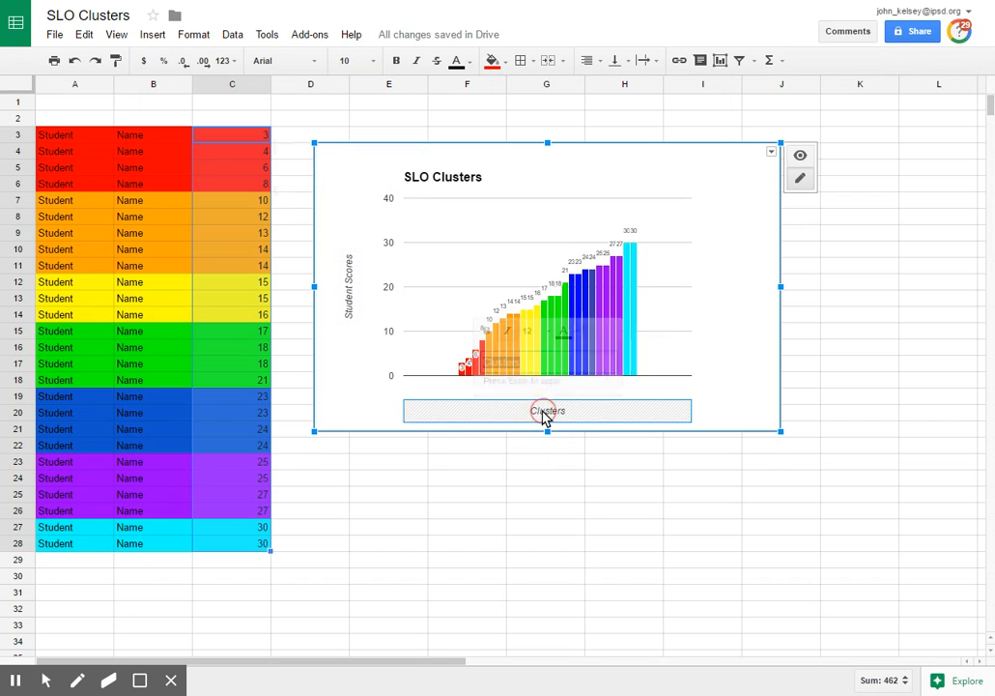
{"action": "left_click", "coordinate": [357, 307]}
{"action": "left_click", "coordinate": [571, 329]}
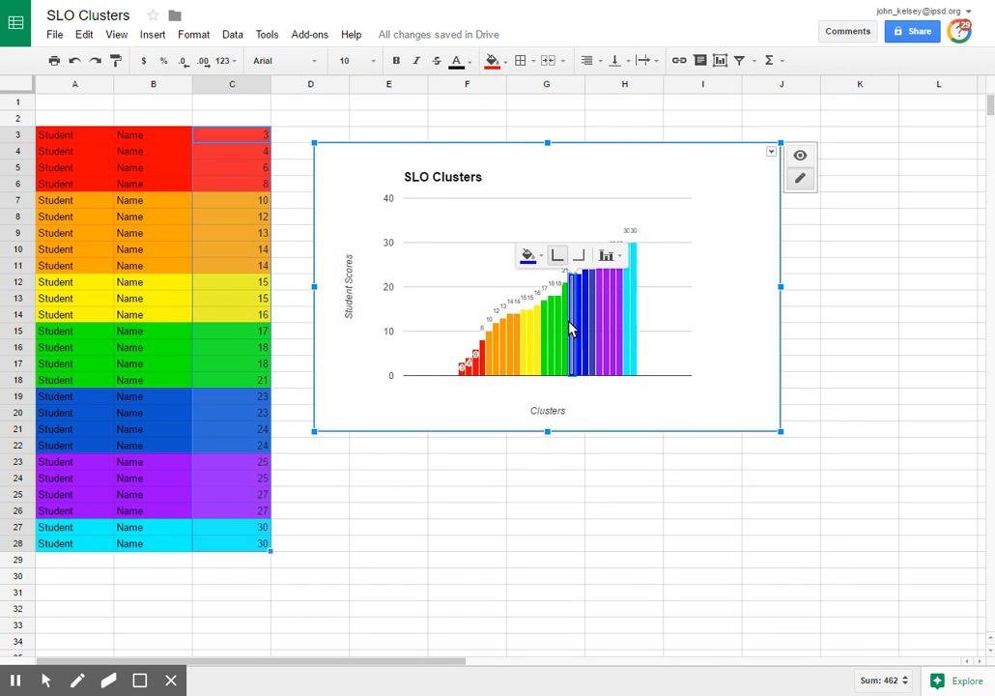
Open the chart's advanced editor to review its settings, and update the chart in the sheet.
{"action": "left_click", "coordinate": [460, 305]}
{"action": "right_click", "coordinate": [460, 305]}
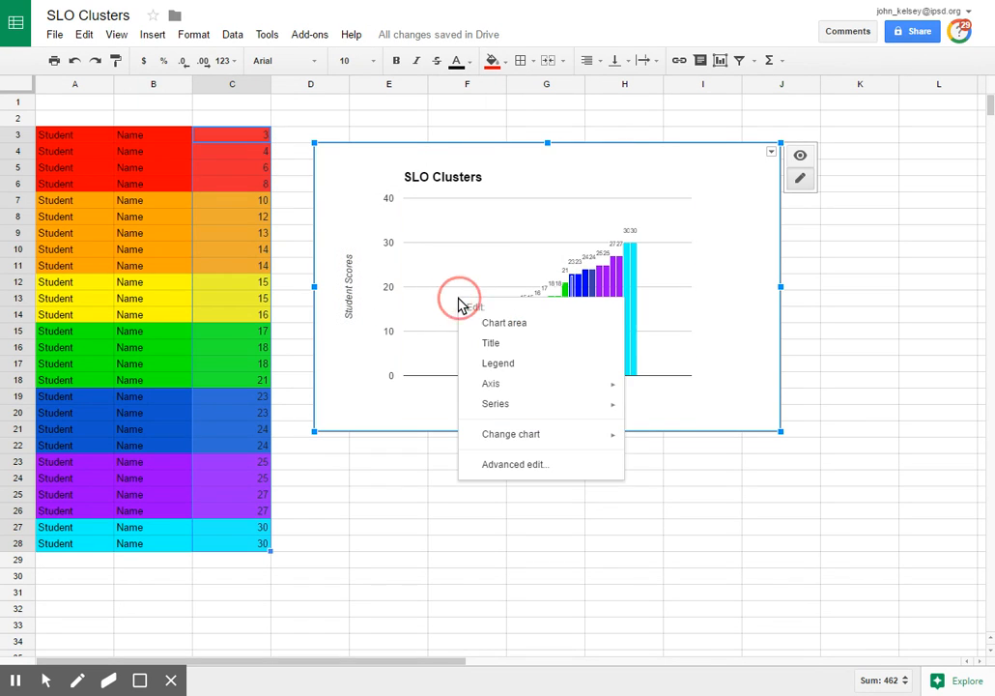
{"action": "left_click", "coordinate": [513, 468]}
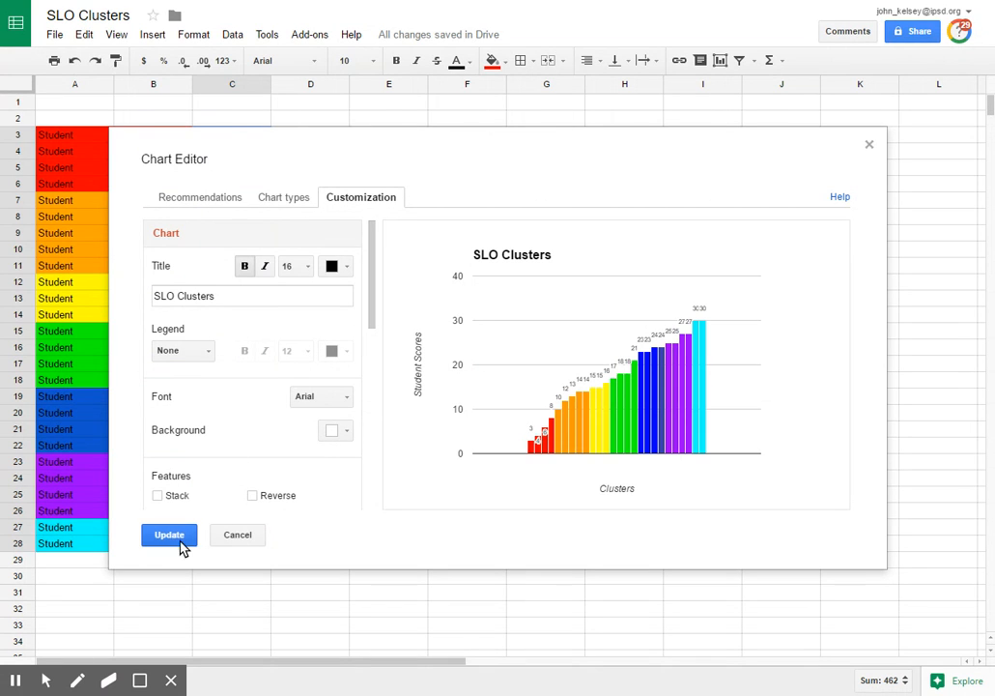
{"action": "left_click", "coordinate": [179, 538]}
{"action": "left_click", "coordinate": [600, 209]}
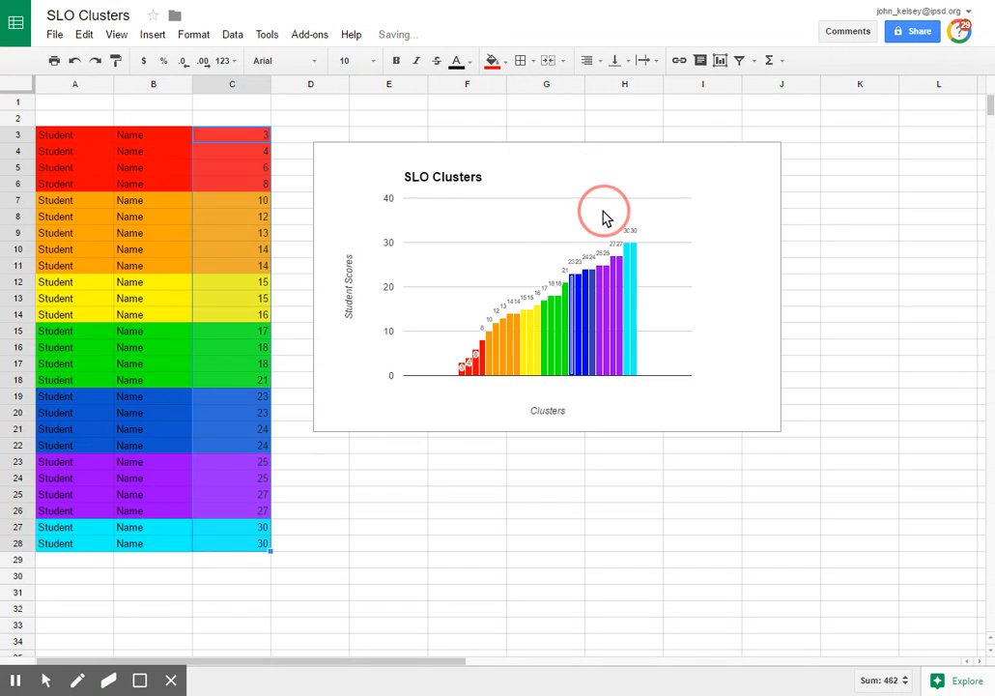